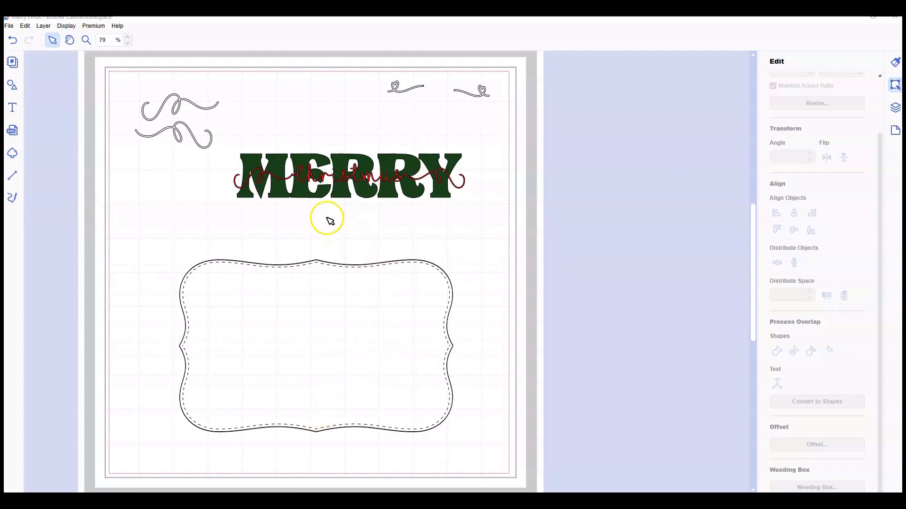
# Step: Move the solid frame clear of the dashed frame and draw a straight horizontal line across its upper part from edge to edge
pyautogui.moveTo(317, 332); pyautogui.dragTo(538, 280)
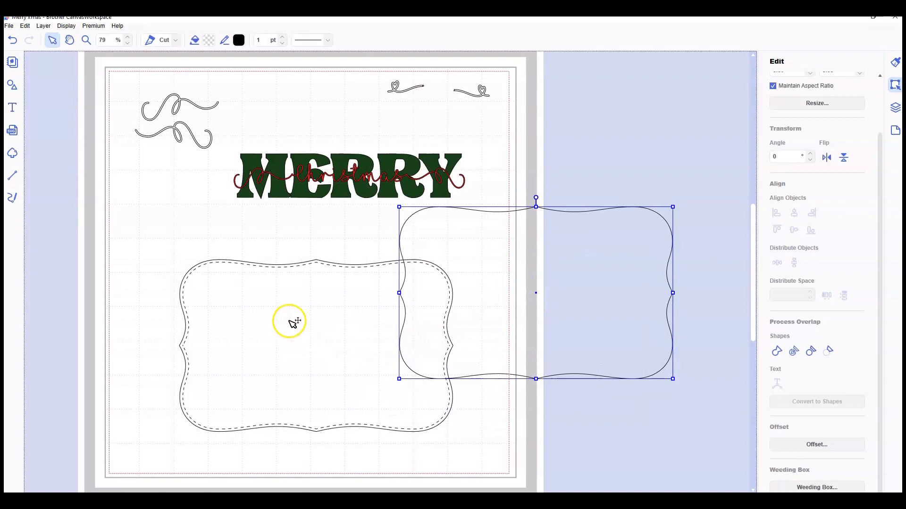
pyautogui.moveTo(560, 331); pyautogui.dragTo(520, 382)
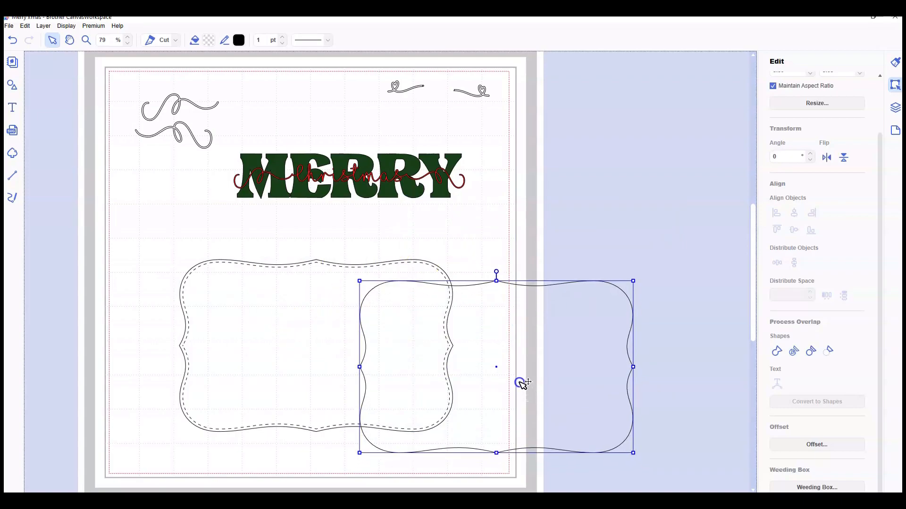
pyautogui.click(14, 175)
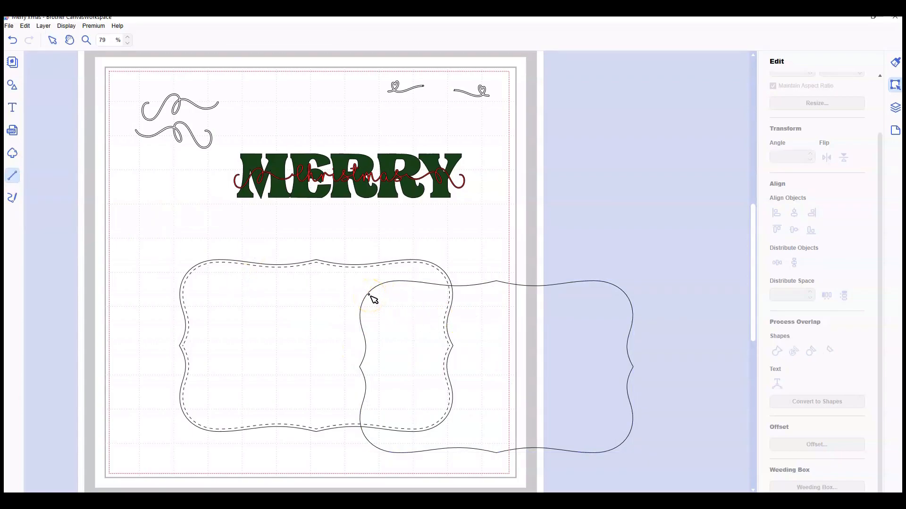
pyautogui.moveTo(369, 296); pyautogui.dragTo(576, 302)
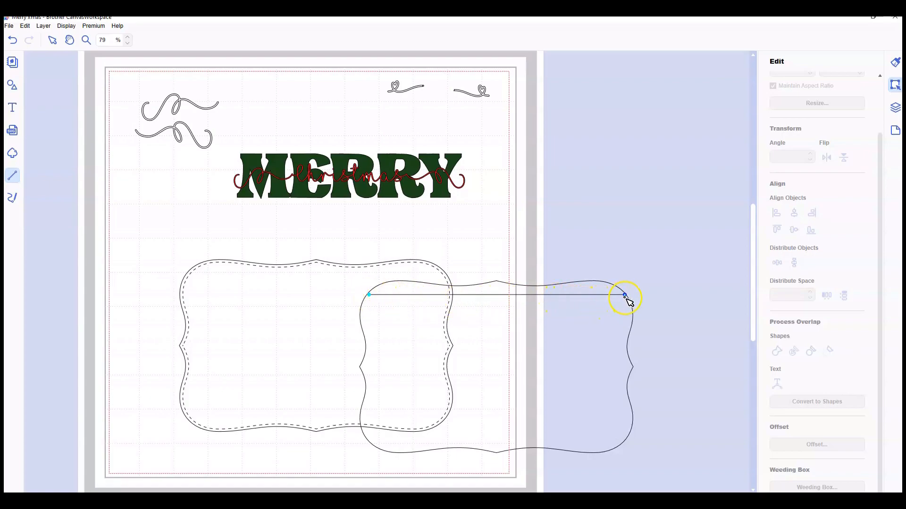
pyautogui.doubleClick(627, 296)
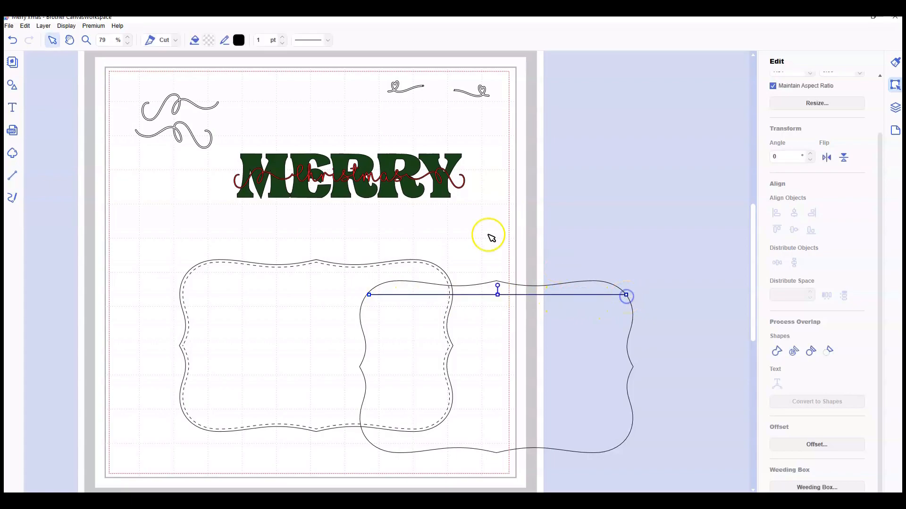
# Step: Give the line a dotted style and group it with the solid frame
pyautogui.click(307, 45)
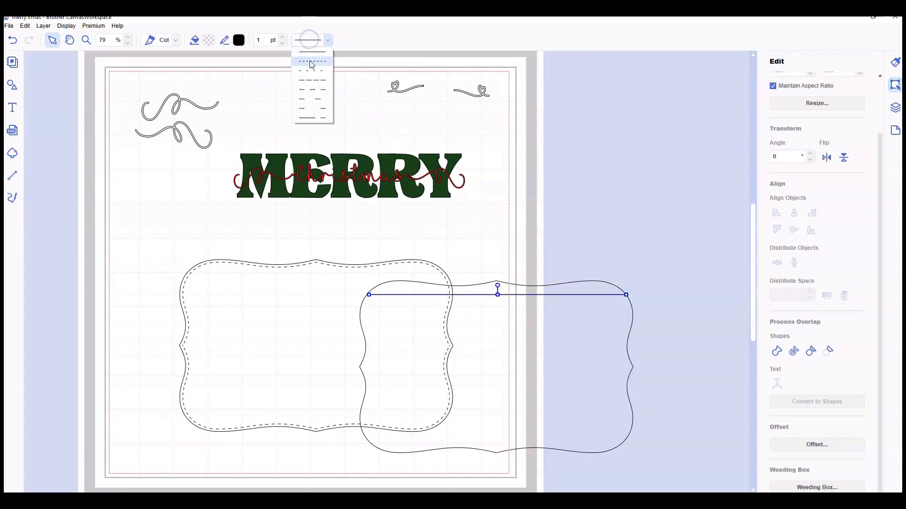
pyautogui.click(311, 71)
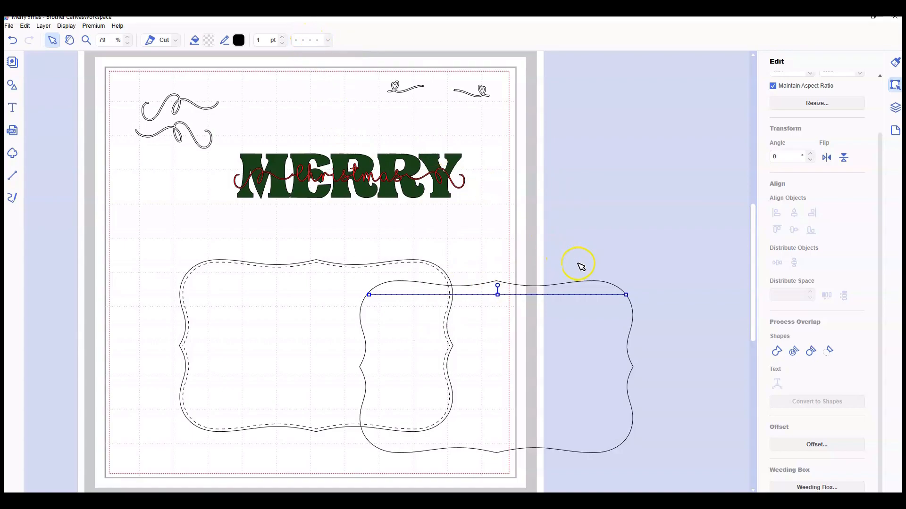
pyautogui.moveTo(645, 271); pyautogui.dragTo(606, 331)
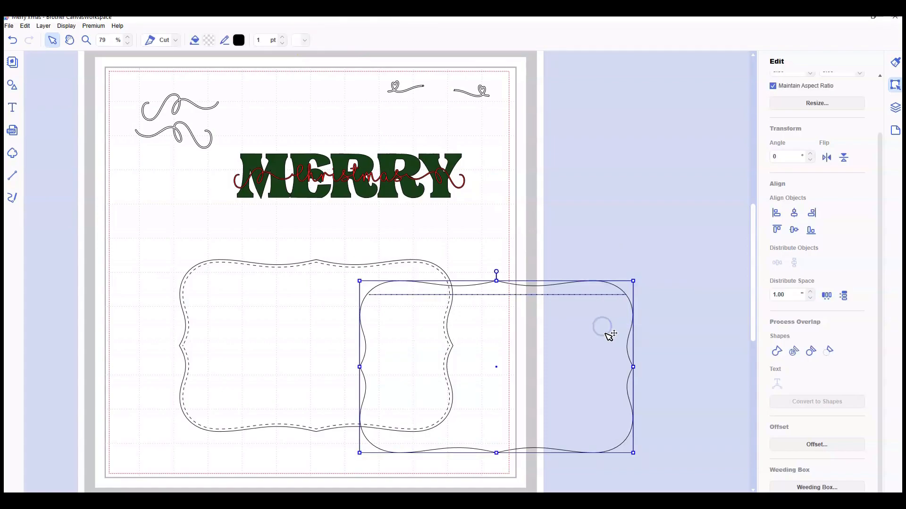
pyautogui.click(533, 351)
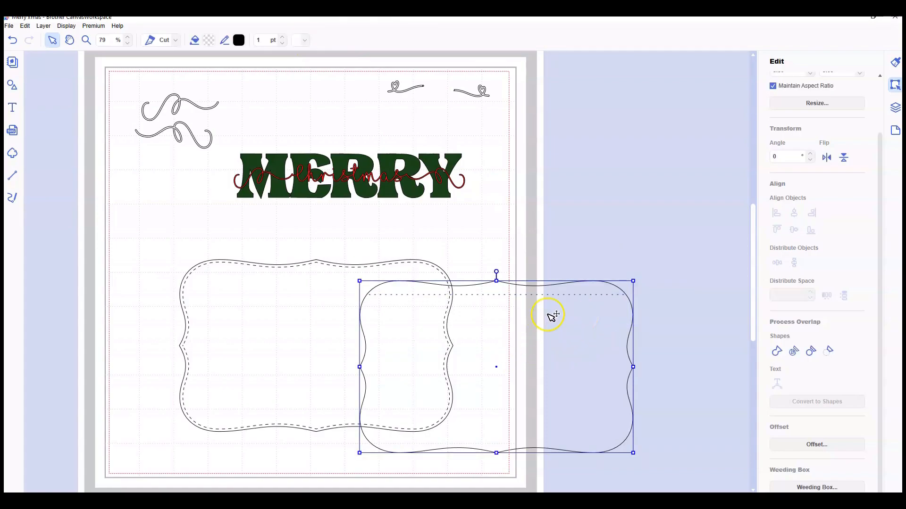
# Step: Stack the dashed frame over the solid frame and move both off the mat to the right
pyautogui.moveTo(299, 323)
pyautogui.mouseDown()
pyautogui.moveTo(491, 346)
pyautogui.moveTo(478, 343)
pyautogui.mouseUp()
pyautogui.moveTo(384, 267); pyautogui.dragTo(463, 358)
pyautogui.moveTo(396, 400)
pyautogui.mouseDown()
pyautogui.moveTo(565, 354)
pyautogui.moveTo(615, 318)
pyautogui.mouseUp()
# Step: Separate the word MERRY from the Christmas text and place it just below
pyautogui.moveTo(297, 193); pyautogui.dragTo(296, 240)
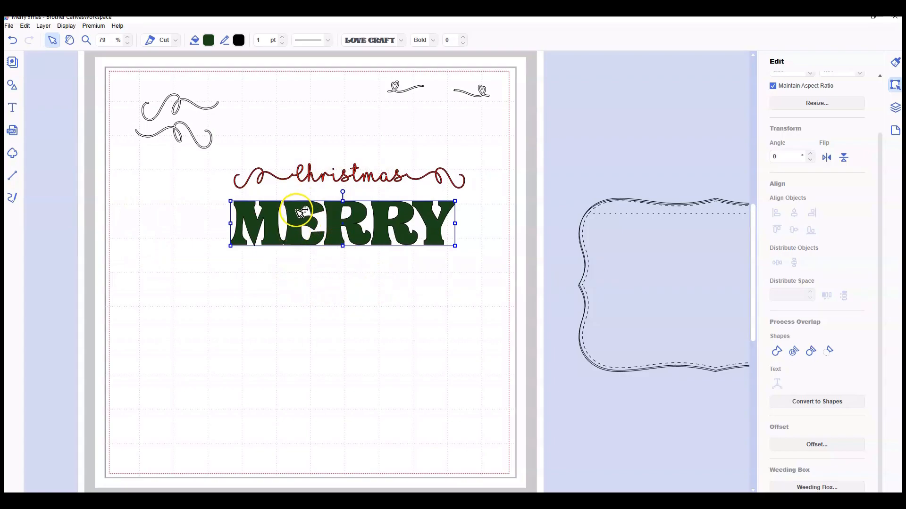
pyautogui.moveTo(298, 221); pyautogui.dragTo(311, 132)
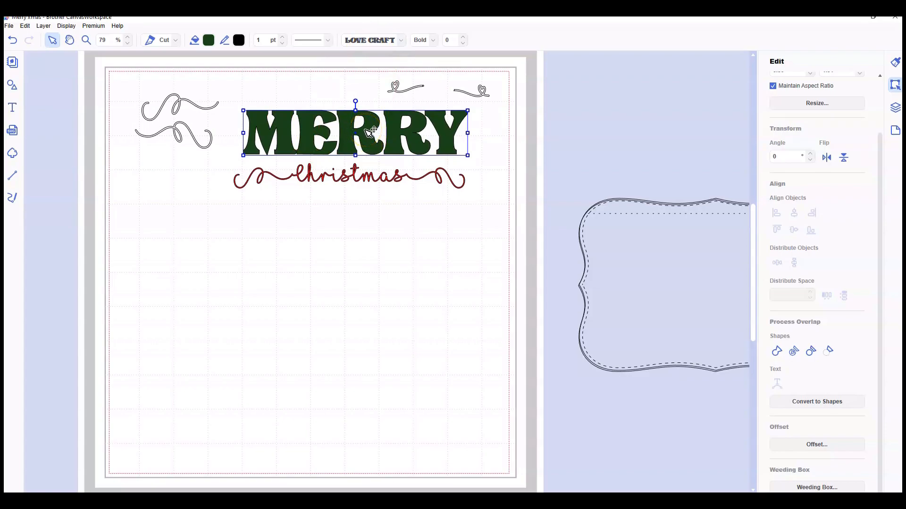
pyautogui.moveTo(372, 134); pyautogui.dragTo(367, 219)
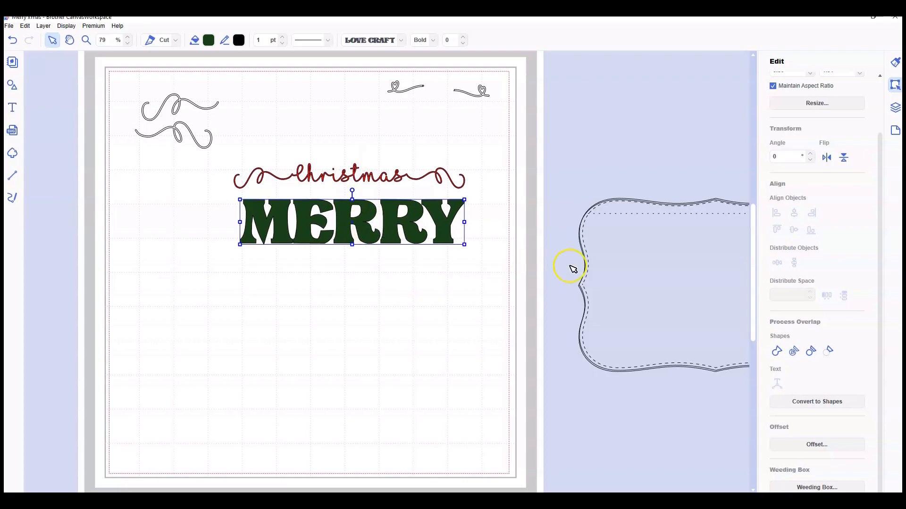
# Step: Bring the dashed frame back onto the mat below the words and move the solid frame with the dotted line farther off the mat
pyautogui.moveTo(639, 289)
pyautogui.mouseDown()
pyautogui.moveTo(511, 329)
pyautogui.moveTo(520, 355)
pyautogui.mouseUp()
pyautogui.moveTo(626, 240)
pyautogui.mouseDown()
pyautogui.moveTo(245, 305)
pyautogui.moveTo(153, 303)
pyautogui.mouseUp()
pyautogui.moveTo(606, 328); pyautogui.dragTo(765, 227)
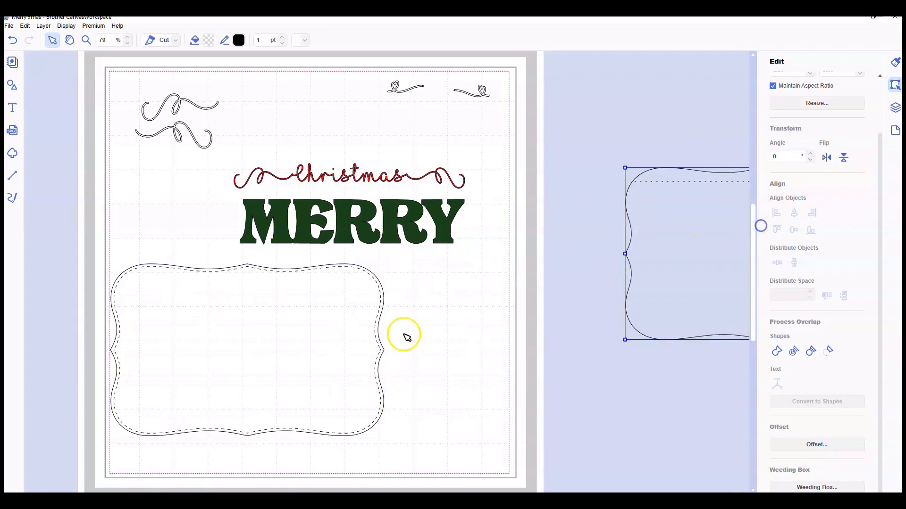
pyautogui.moveTo(252, 369); pyautogui.dragTo(347, 364)
pyautogui.scroll(2, 822, 131)
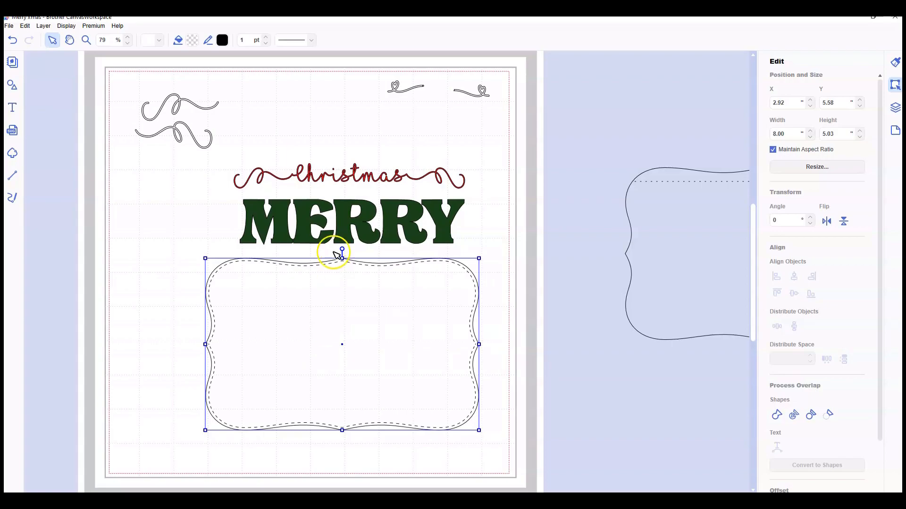
# Step: Place MERRY in the middle of the dashed frame and line up the Christmas text above it
pyautogui.click(344, 225)
pyautogui.moveTo(340, 243); pyautogui.dragTo(335, 346)
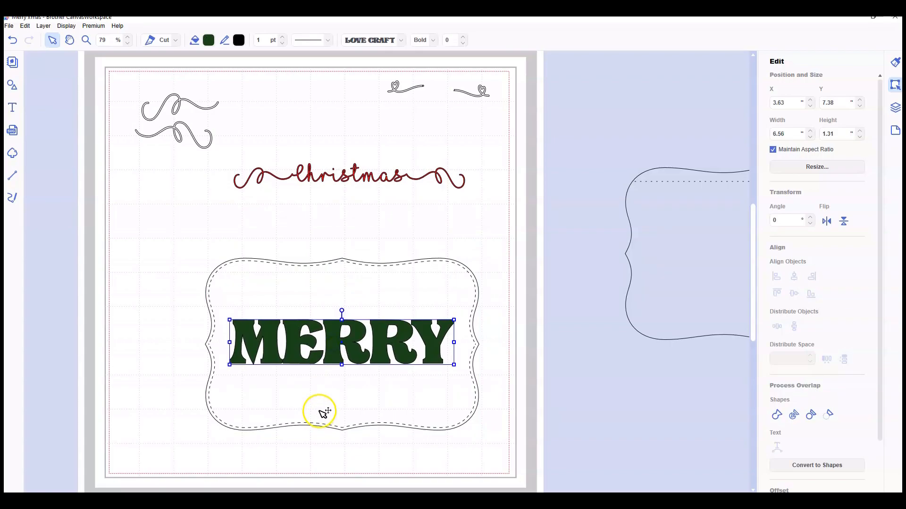
pyautogui.click(355, 173)
pyautogui.moveTo(356, 172)
pyautogui.mouseDown()
pyautogui.moveTo(350, 337)
pyautogui.moveTo(340, 174)
pyautogui.mouseUp()
# Step: Stretch MERRY to a height of 1.50 inches and lay the Christmas text across its middle
pyautogui.click(358, 338)
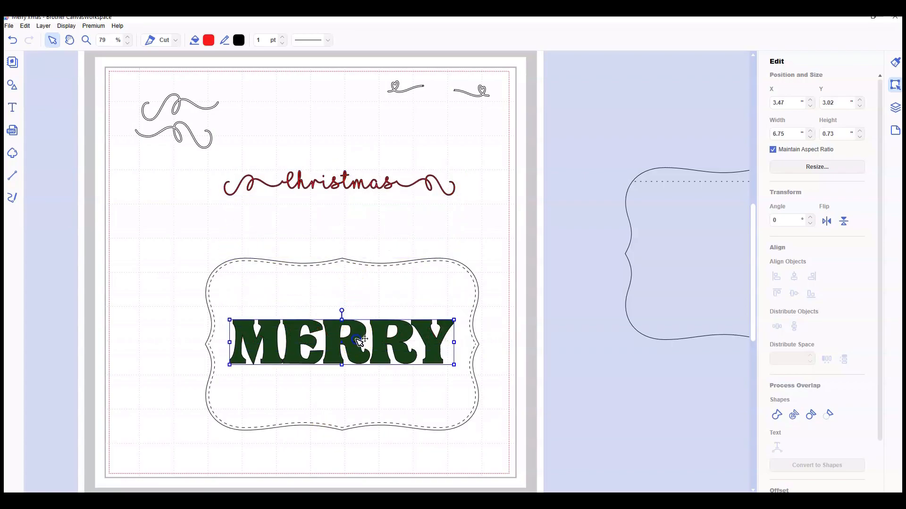
pyautogui.moveTo(342, 365); pyautogui.dragTo(342, 371)
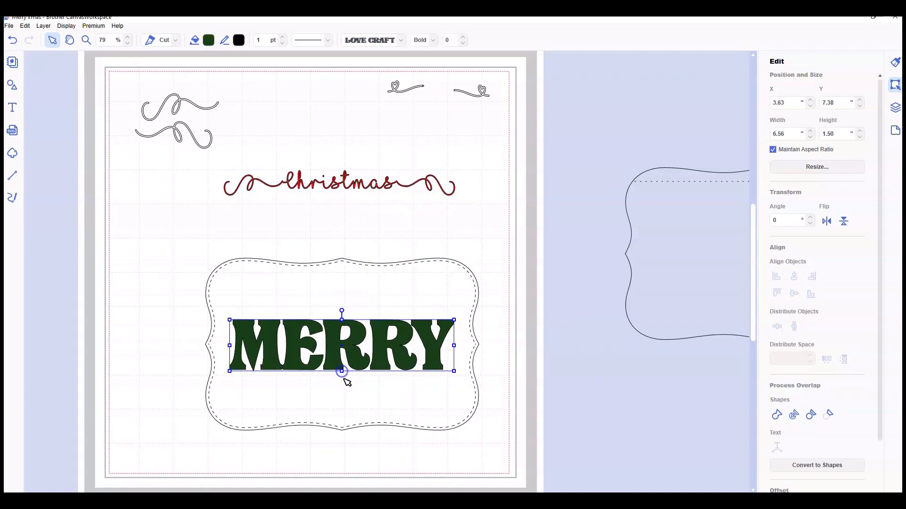
pyautogui.click(193, 317)
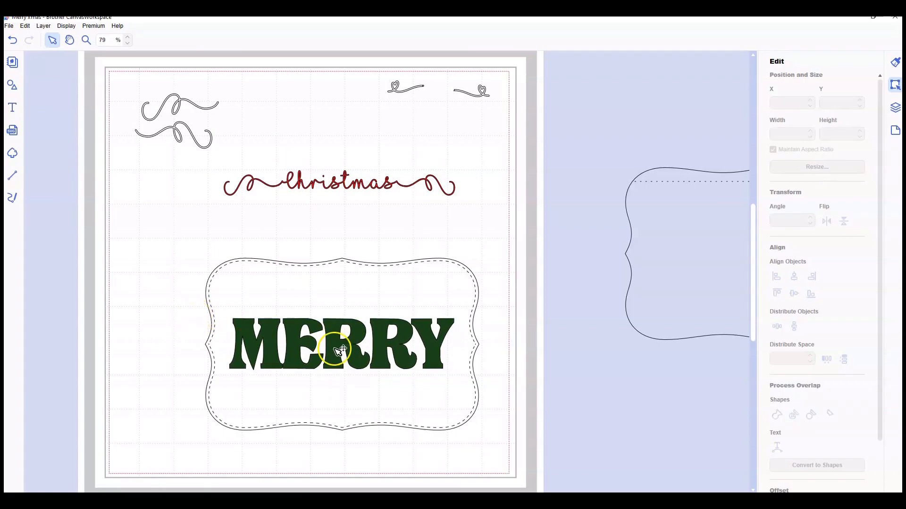
pyautogui.click(337, 192)
pyautogui.moveTo(334, 191); pyautogui.dragTo(338, 339)
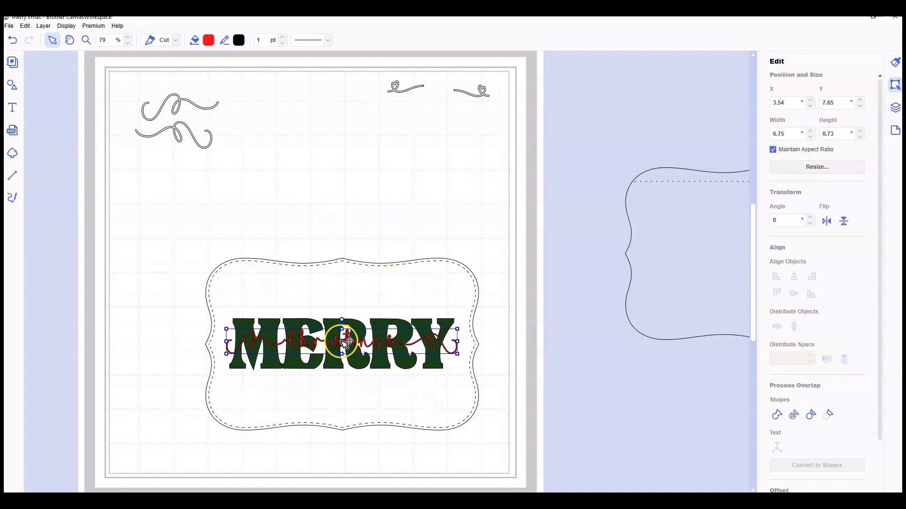
# Step: Move the Christmas text and MERRY back out of the dashed frame and shift the frame toward the mat's lower right
pyautogui.moveTo(347, 339); pyautogui.dragTo(341, 182)
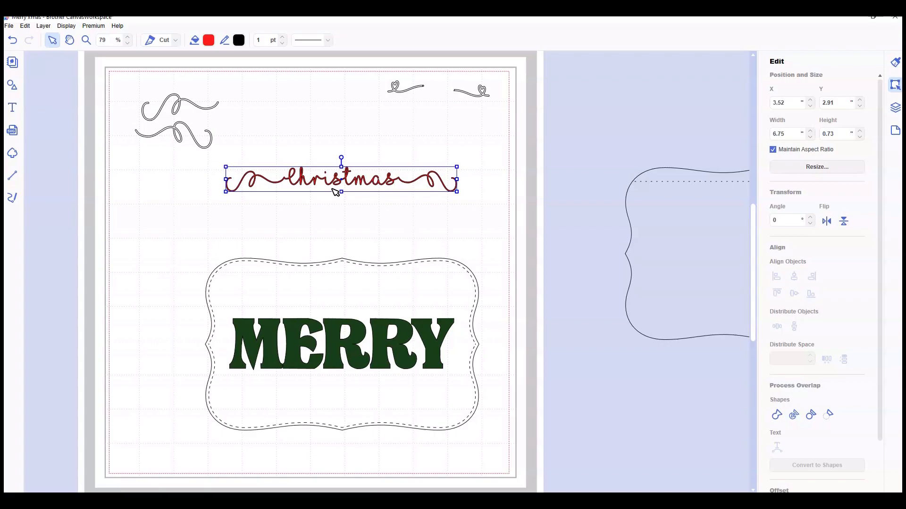
pyautogui.moveTo(340, 363); pyautogui.dragTo(306, 240)
pyautogui.click(198, 286)
pyautogui.click(229, 311)
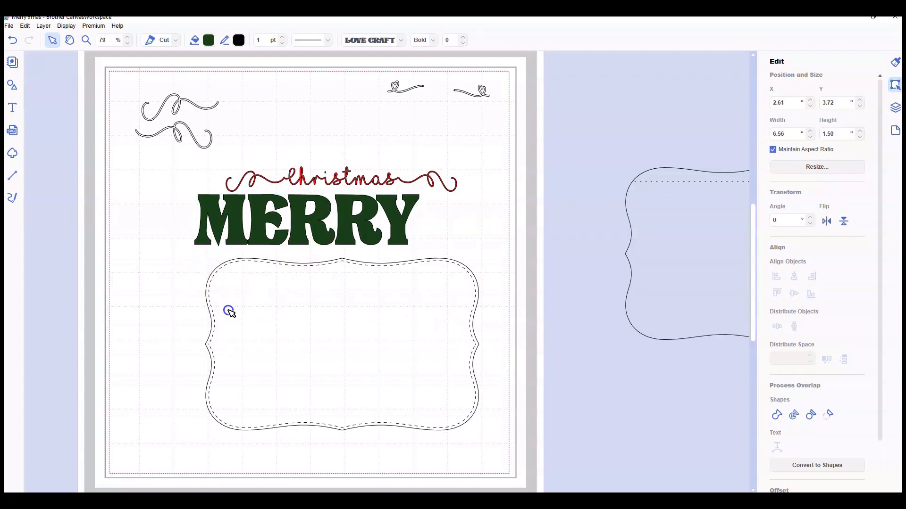
pyautogui.moveTo(353, 339); pyautogui.dragTo(484, 349)
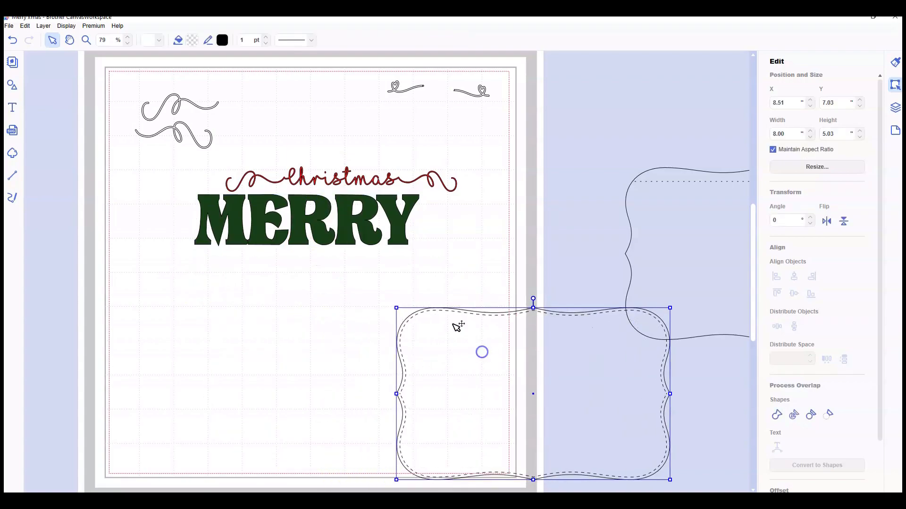
pyautogui.moveTo(341, 180); pyautogui.dragTo(354, 162)
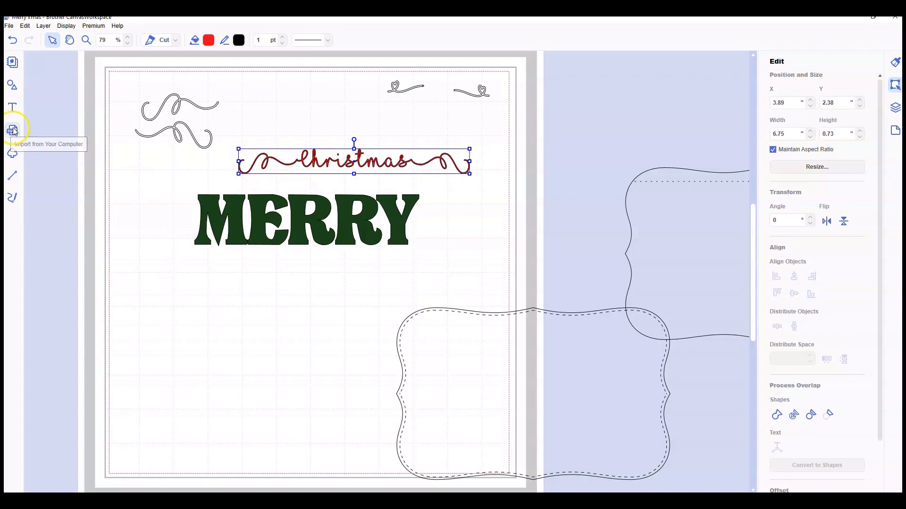
# Step: Add the text "Christmas" in the I Love Glitter font on the empty area below MERRY
pyautogui.press('t')
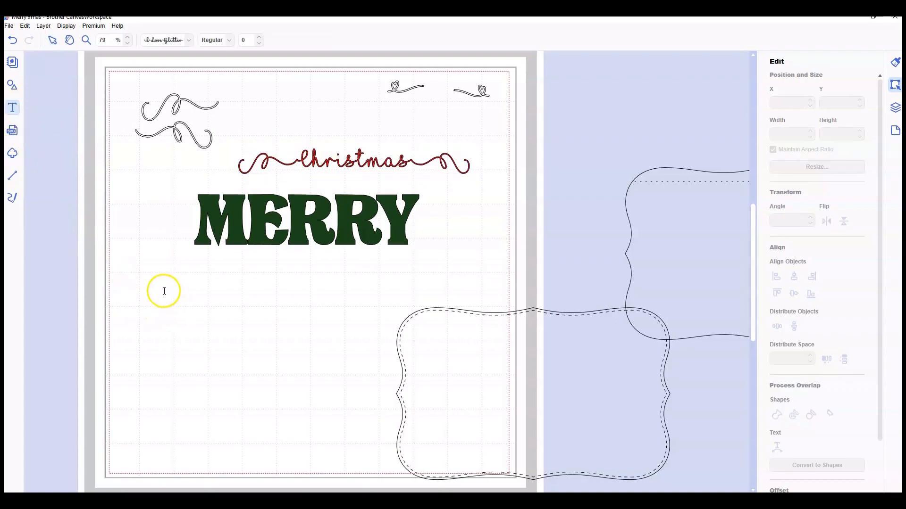
pyautogui.press('Escape')
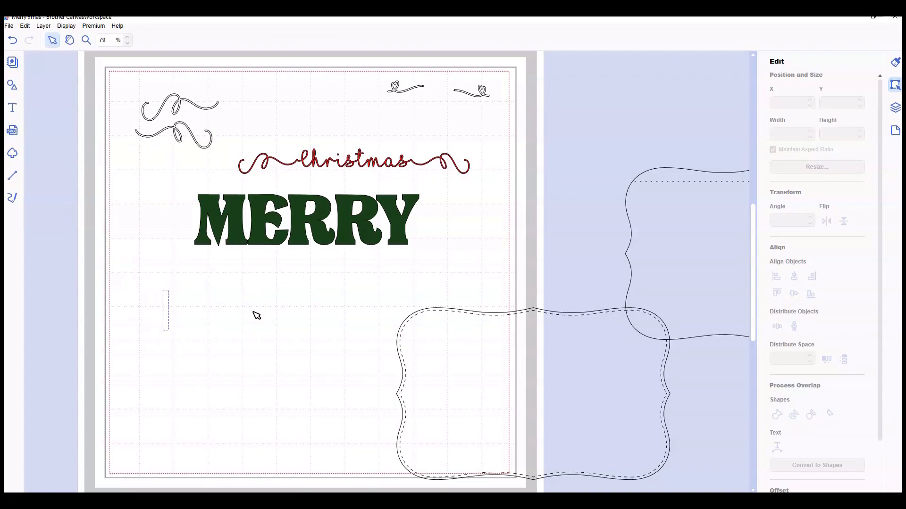
pyautogui.write('Christmas')
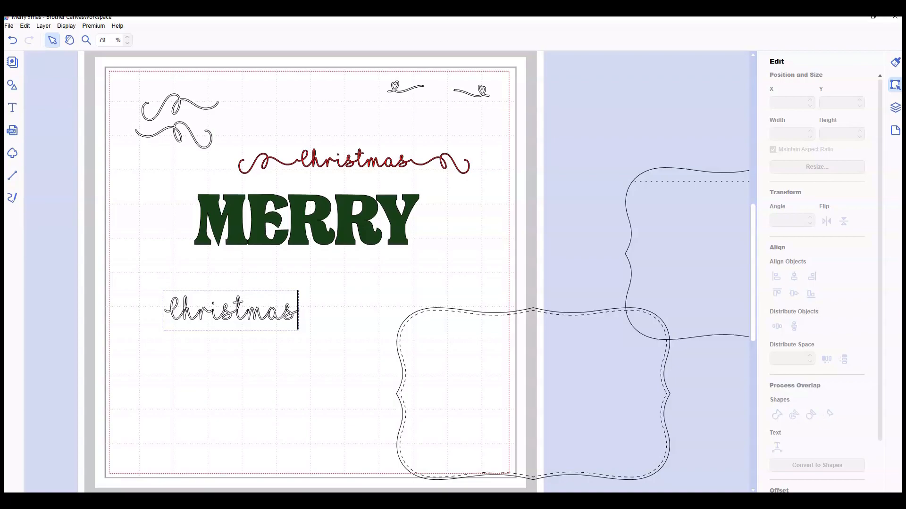
pyautogui.click(303, 345)
# Step: Widen the new Christmas text to 4.50 inches and weld its overlapping letters
pyautogui.click(301, 310)
pyautogui.moveTo(302, 309); pyautogui.dragTo(319, 310)
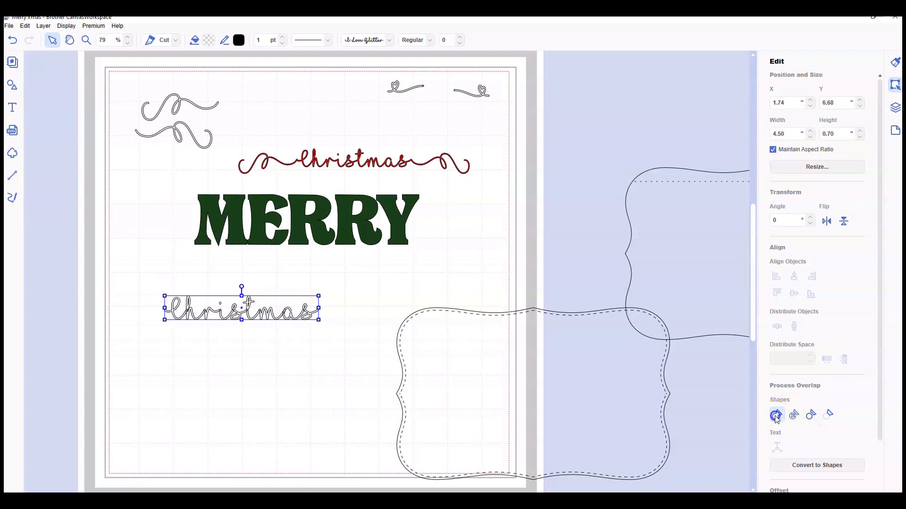
pyautogui.click(776, 415)
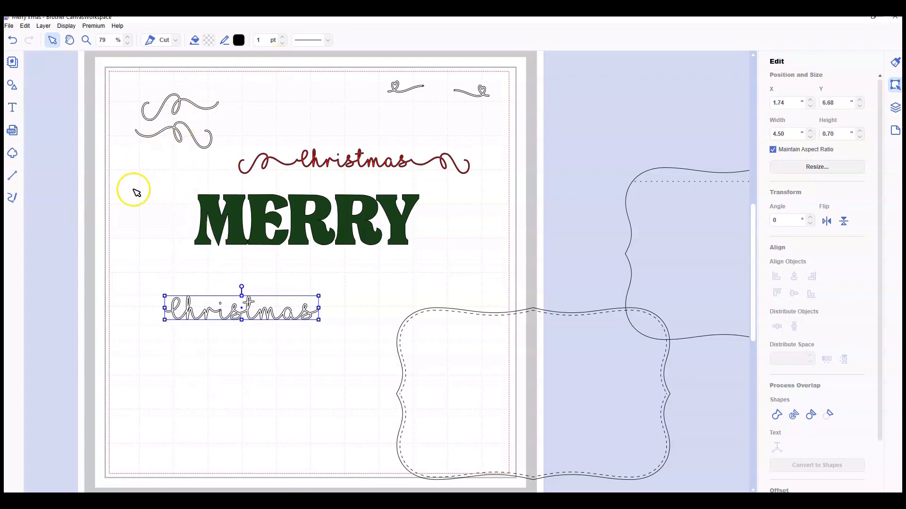
# Step: Attach one swash to the start and the other to the end of the new Christmas text
pyautogui.moveTo(184, 100); pyautogui.dragTo(131, 310)
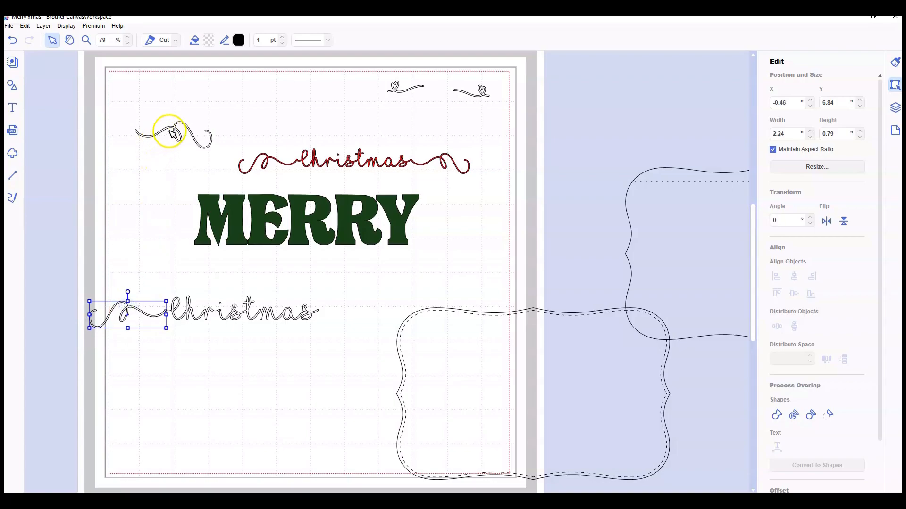
pyautogui.moveTo(178, 134); pyautogui.dragTo(360, 308)
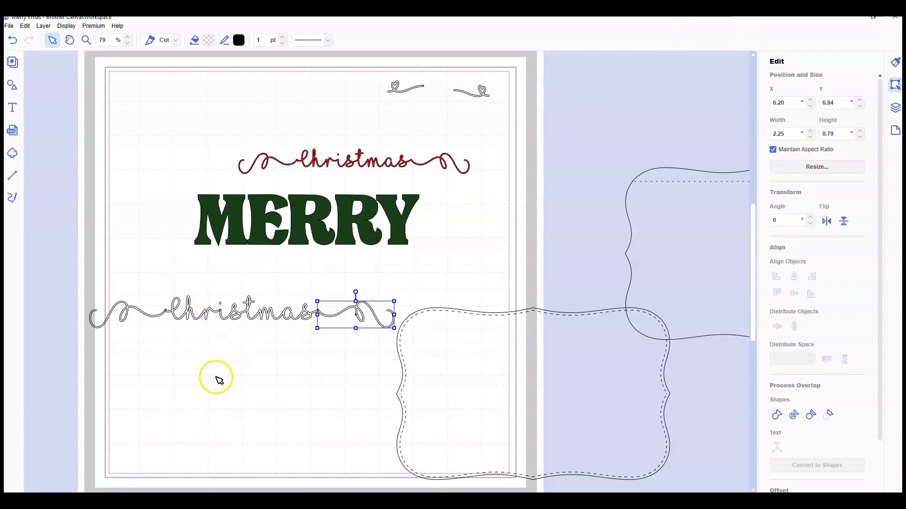
# Step: Weld the new Christmas text and its two swashes into one shape
pyautogui.click(161, 296)
pyautogui.moveTo(160, 295); pyautogui.dragTo(330, 334)
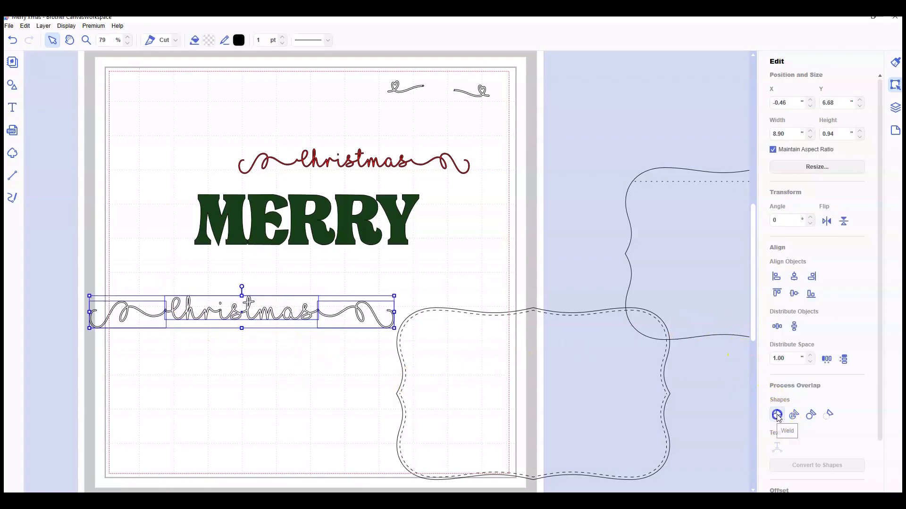
pyautogui.click(776, 414)
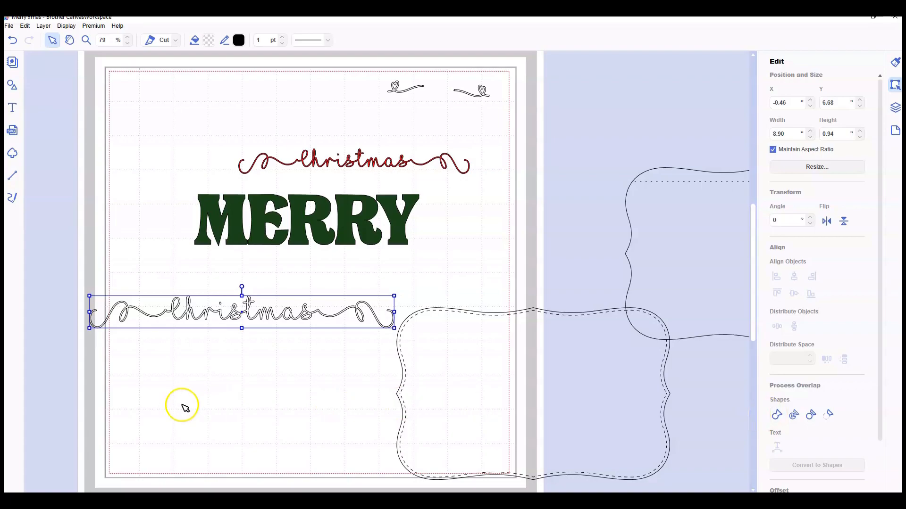
# Step: Shift the welded Christmas text slightly left, and undo both the move and the weld
pyautogui.moveTo(251, 312); pyautogui.dragTo(231, 313)
pyautogui.click(206, 360)
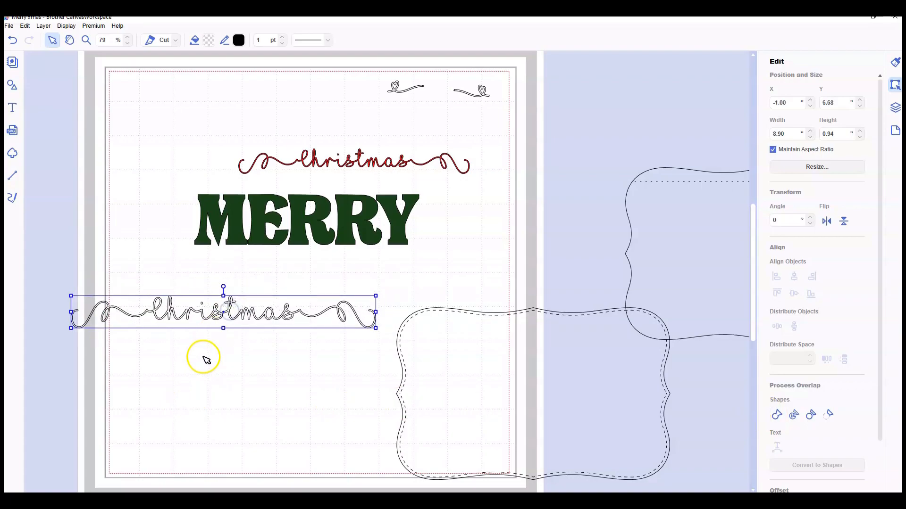
pyautogui.hotkey('ctrl', 'z')
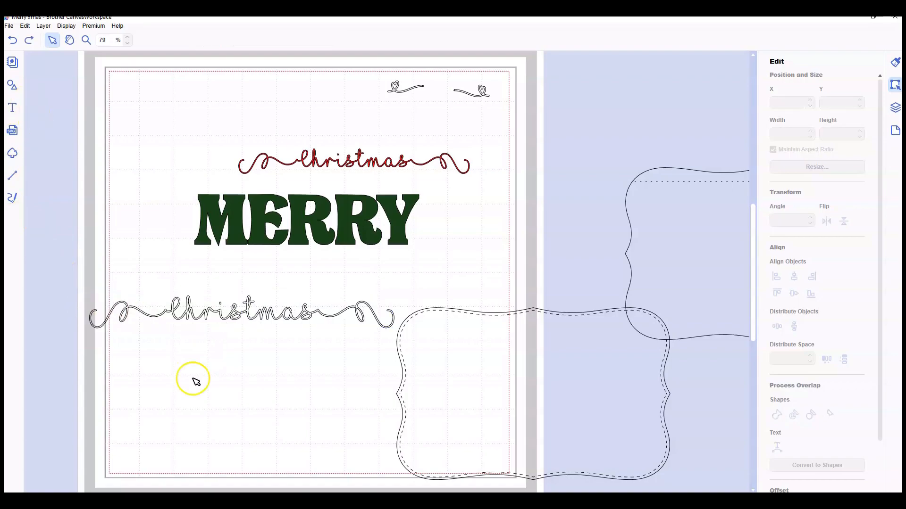
pyautogui.click(13, 42)
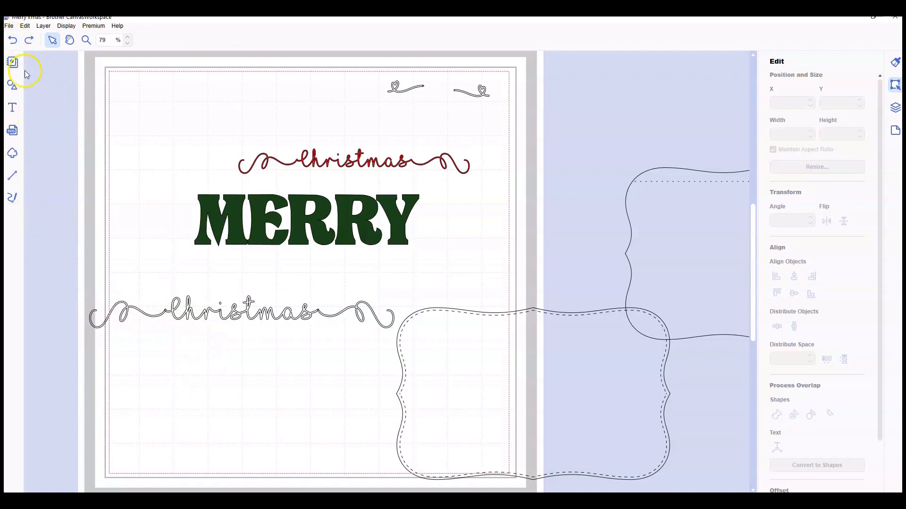
# Step: Detach both swashes from the unfilled Christmas text and park them in the empty area below it
pyautogui.moveTo(339, 313); pyautogui.dragTo(297, 367)
pyautogui.click(347, 328)
pyautogui.click(344, 313)
pyautogui.moveTo(344, 313); pyautogui.dragTo(199, 379)
pyautogui.click(131, 311)
pyautogui.moveTo(131, 311); pyautogui.dragTo(161, 349)
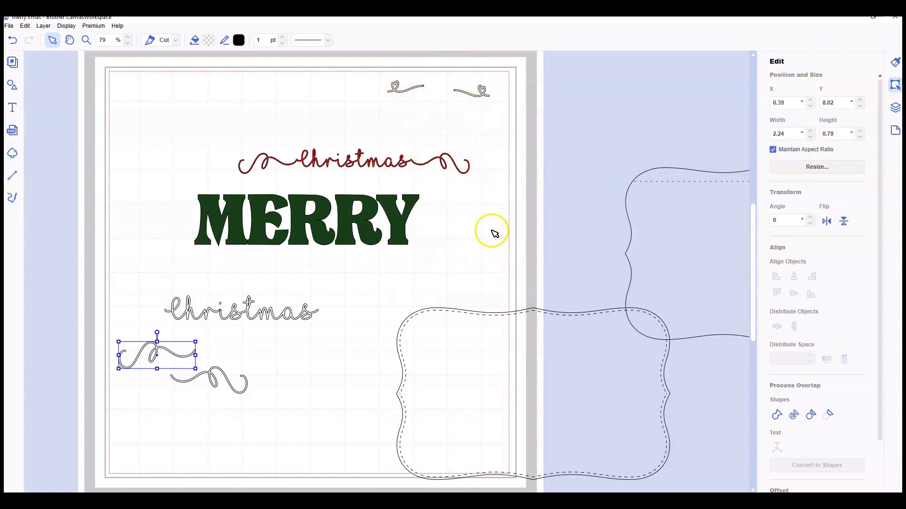
# Step: Create an outward offset line around the red Christmas text with 0.08 inch spacing, round corners and outer edge only
pyautogui.click(356, 162)
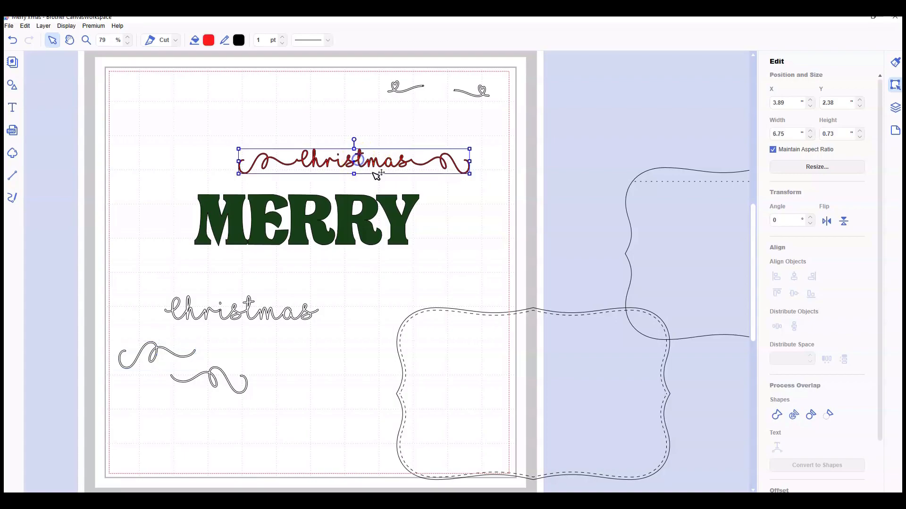
pyautogui.scroll(-3, 819, 460)
pyautogui.click(813, 446)
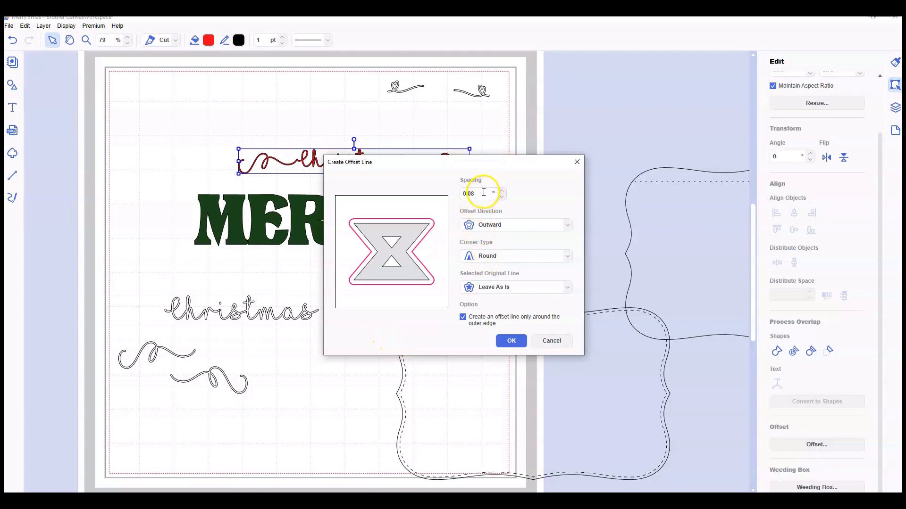
pyautogui.click(505, 346)
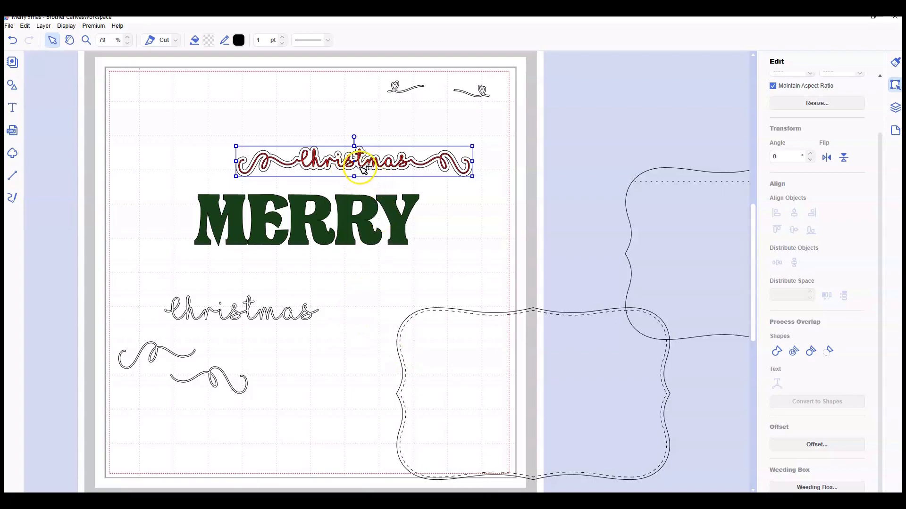
# Step: Move the Christmas offset outline onto MERRY, center both horizontally and vertically, and subtract the outline from the letters
pyautogui.moveTo(362, 169); pyautogui.dragTo(306, 223)
pyautogui.click(216, 187)
pyautogui.moveTo(217, 188); pyautogui.dragTo(291, 250)
pyautogui.click(794, 213)
pyautogui.click(793, 230)
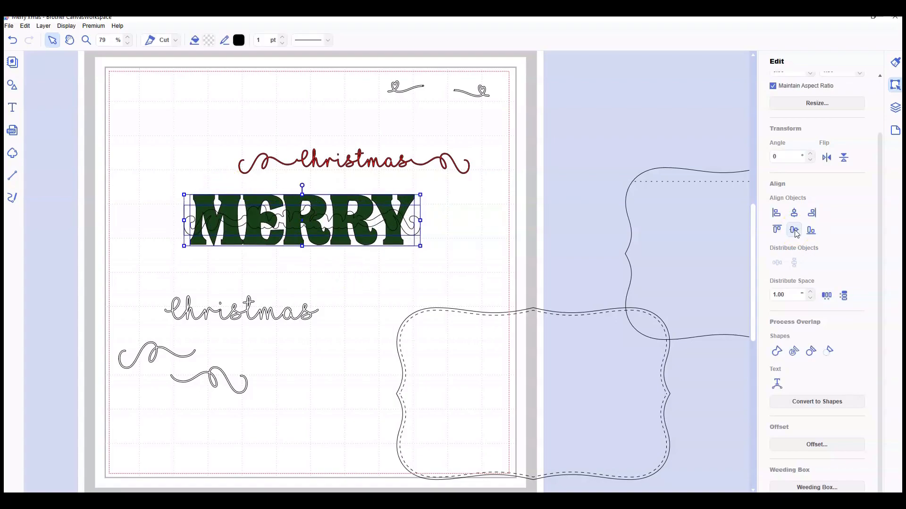
pyautogui.click(828, 351)
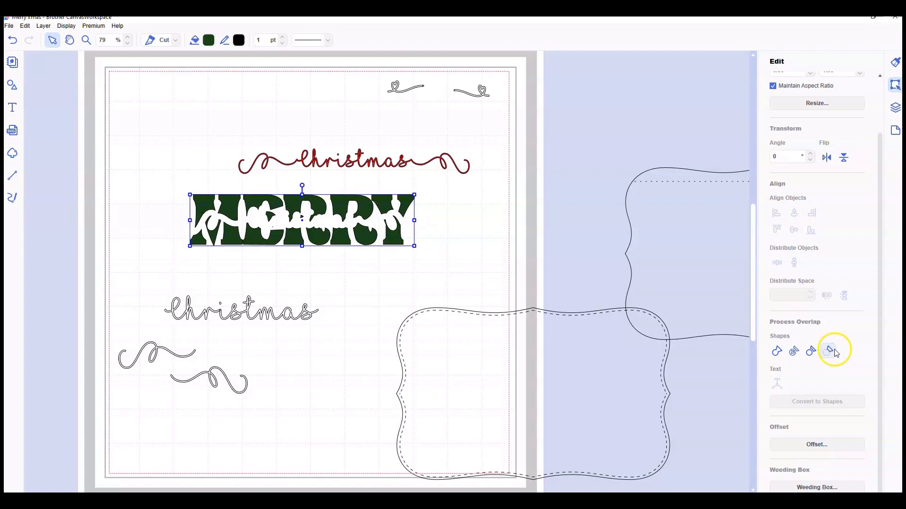
# Step: Shift the red Christmas text left over MERRY and create an outward offset line around it with 0.04 inch spacing
pyautogui.moveTo(362, 156); pyautogui.dragTo(334, 154)
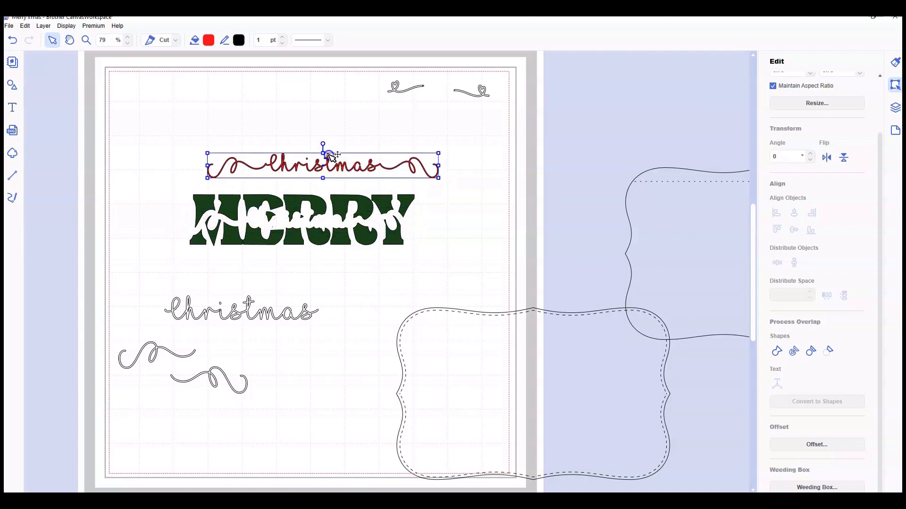
pyautogui.click(818, 444)
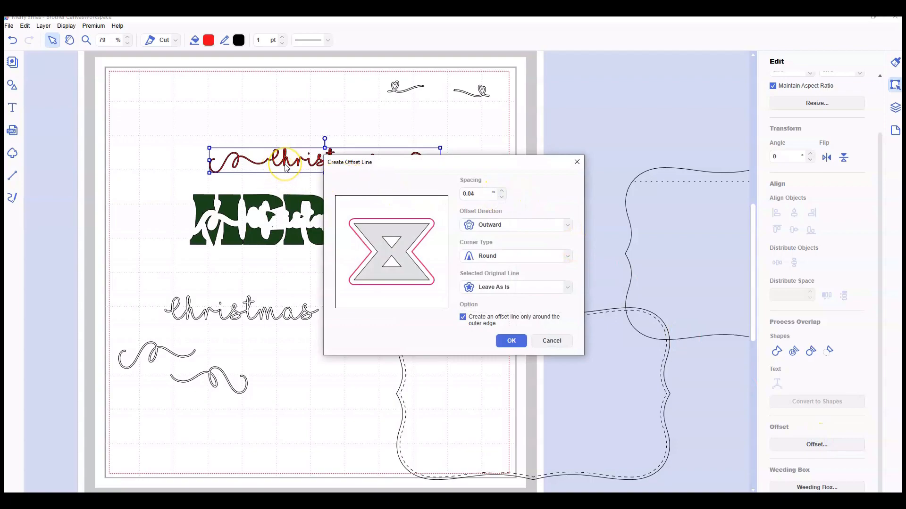
pyautogui.click(519, 338)
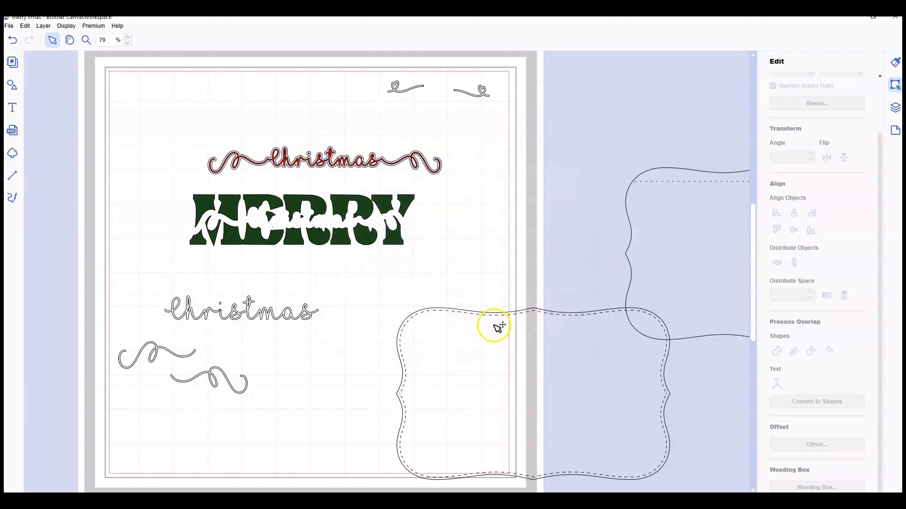
# Step: Layer the thin Christmas outline and the red Christmas text over the cutout in MERRY
pyautogui.click(328, 160)
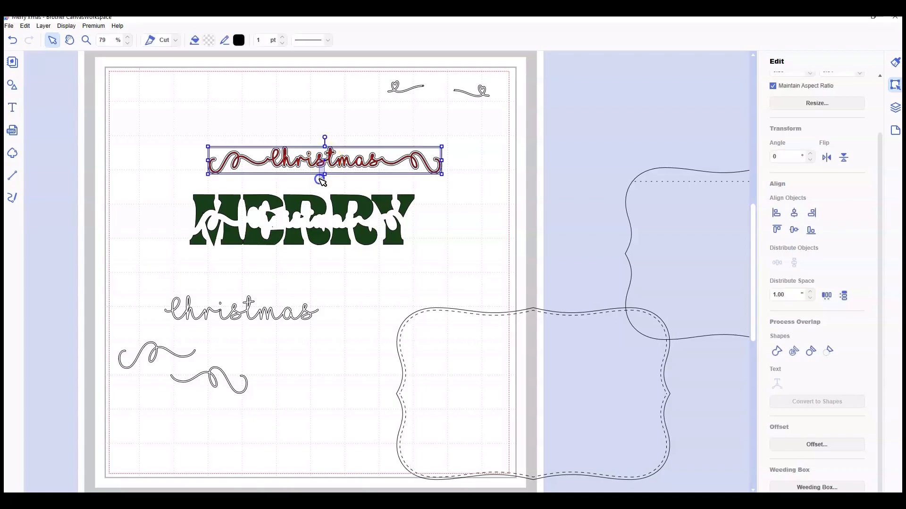
pyautogui.click(437, 146)
pyautogui.click(388, 169)
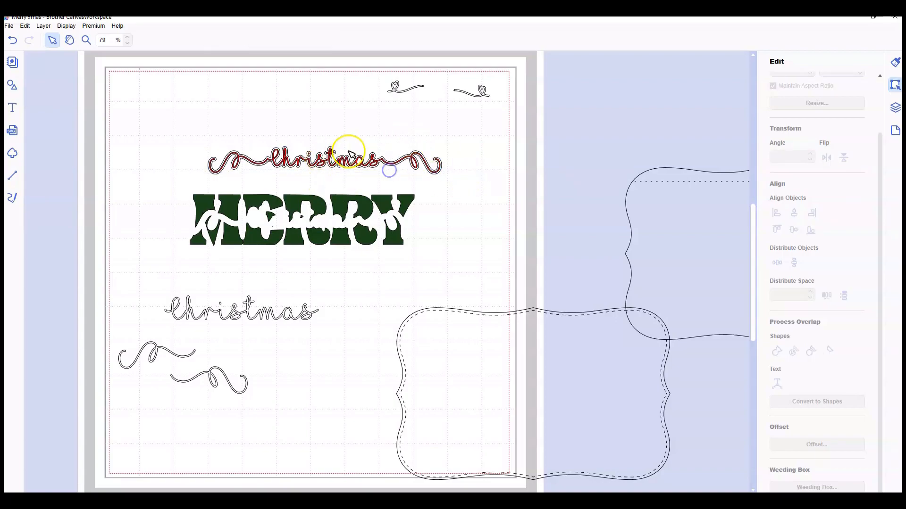
pyautogui.click(332, 157)
pyautogui.moveTo(333, 158); pyautogui.dragTo(310, 216)
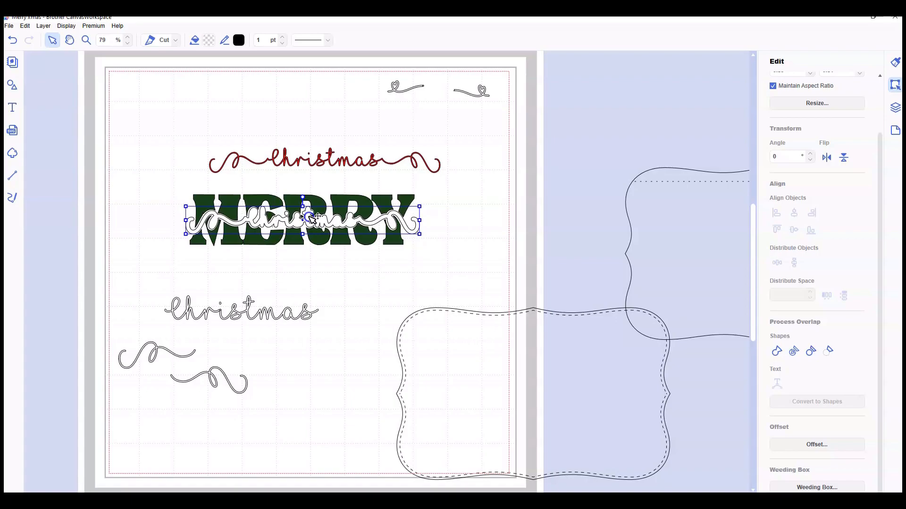
pyautogui.click(321, 158)
pyautogui.moveTo(321, 158); pyautogui.dragTo(301, 218)
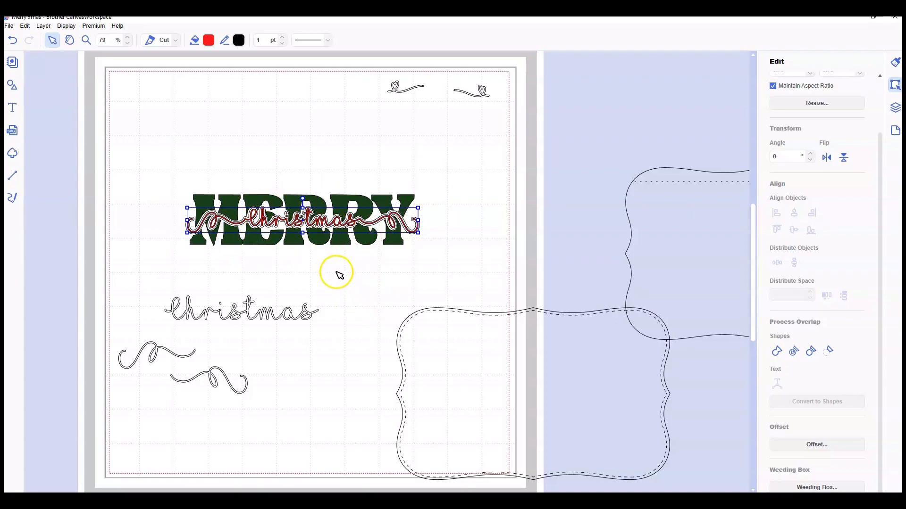
# Step: Separate the cut MERRY from the Christmas layers, and undo all changes back to before the outline was subtracted
pyautogui.moveTo(257, 232); pyautogui.dragTo(264, 278)
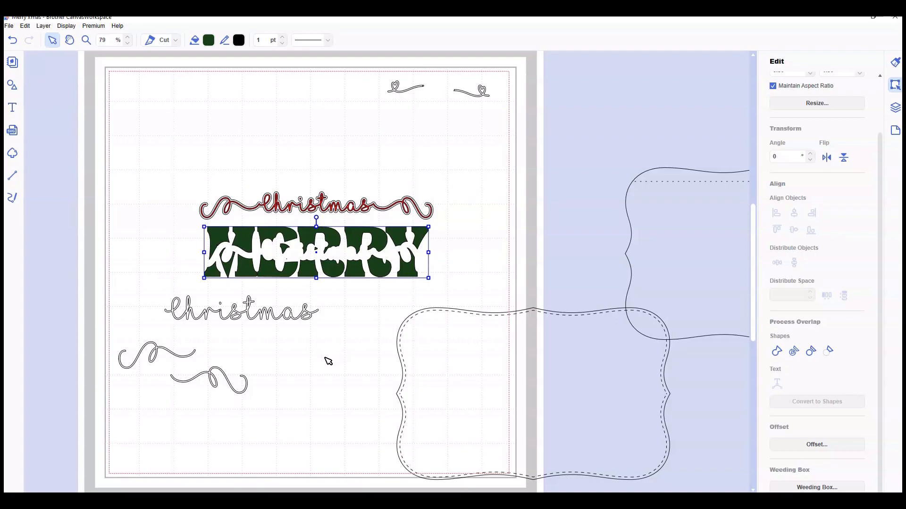
pyautogui.click(13, 41)
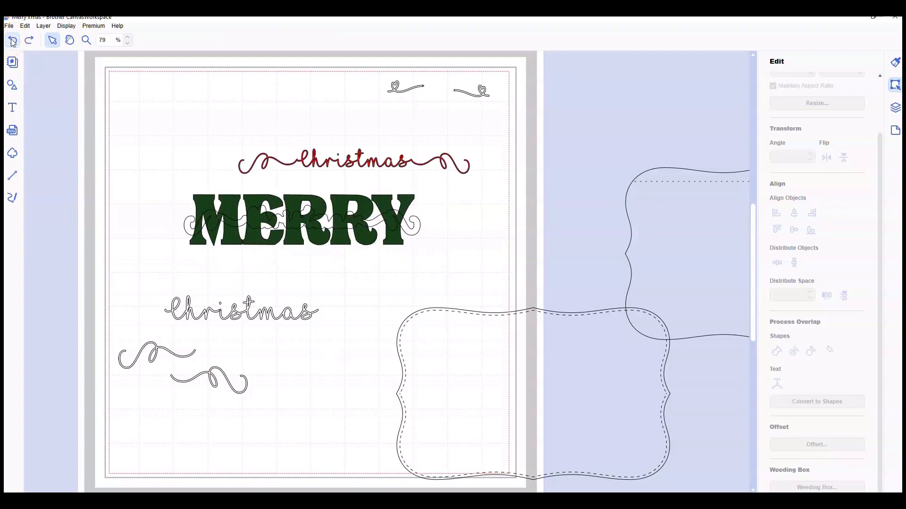
# Step: Move the wide Christmas outline above MERRY, create a 0.04 inch outward offset around MERRY, and place that offset below the letters
pyautogui.moveTo(374, 218); pyautogui.dragTo(373, 135)
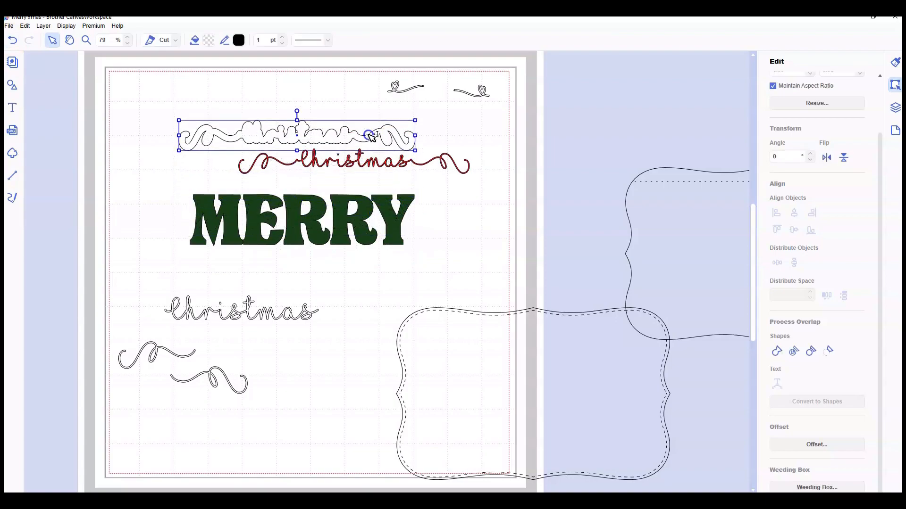
pyautogui.click(315, 228)
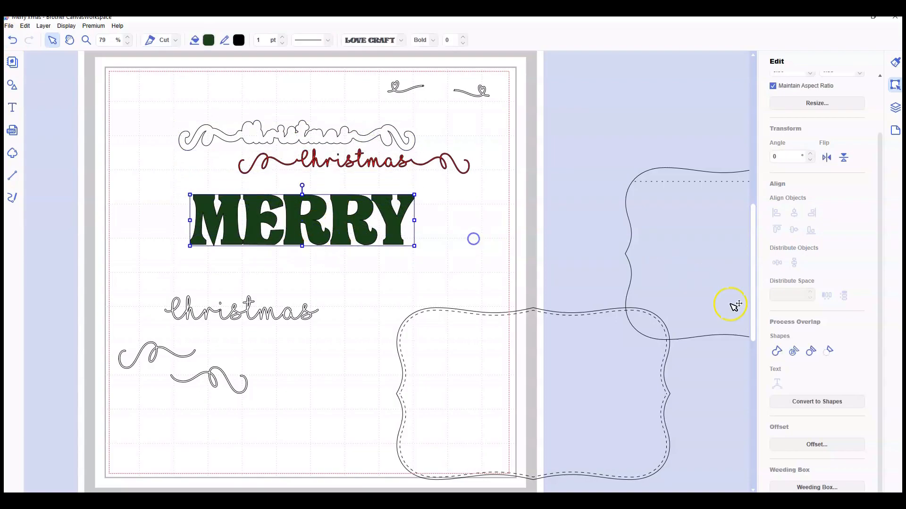
pyautogui.click(816, 444)
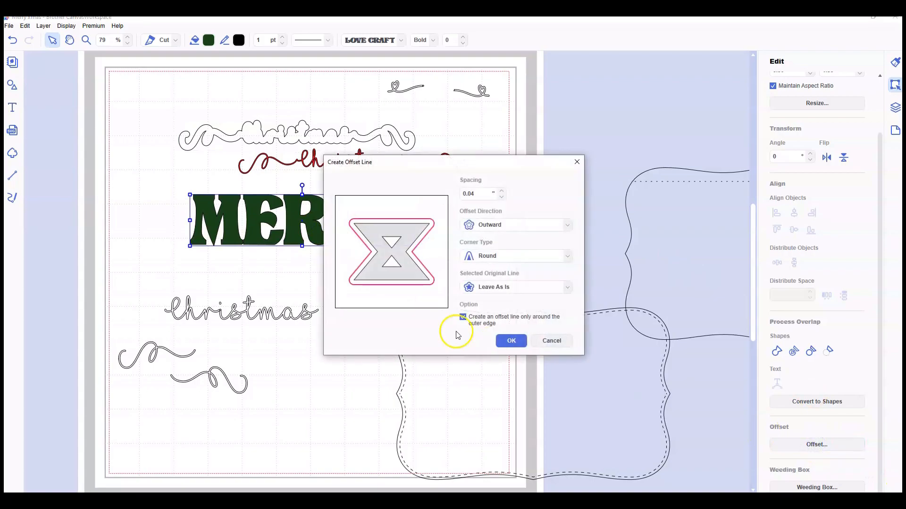
pyautogui.click(521, 341)
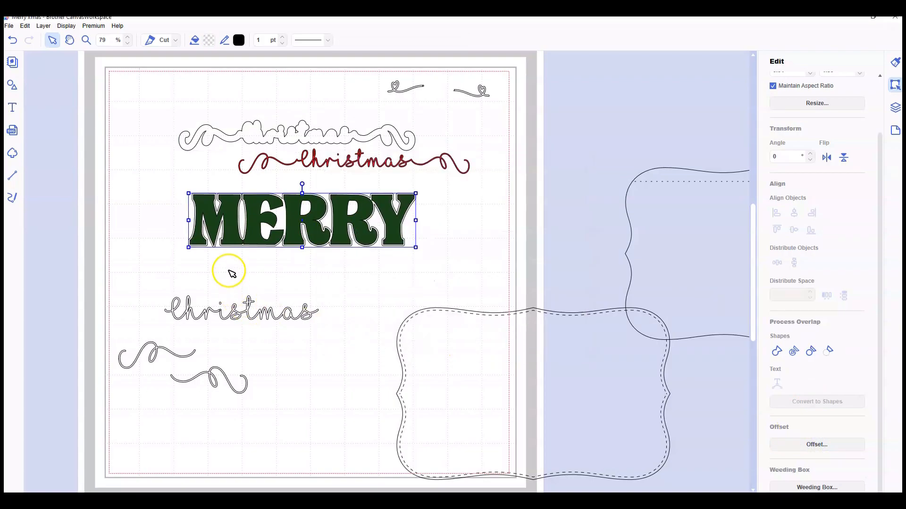
pyautogui.moveTo(273, 244); pyautogui.dragTo(267, 297)
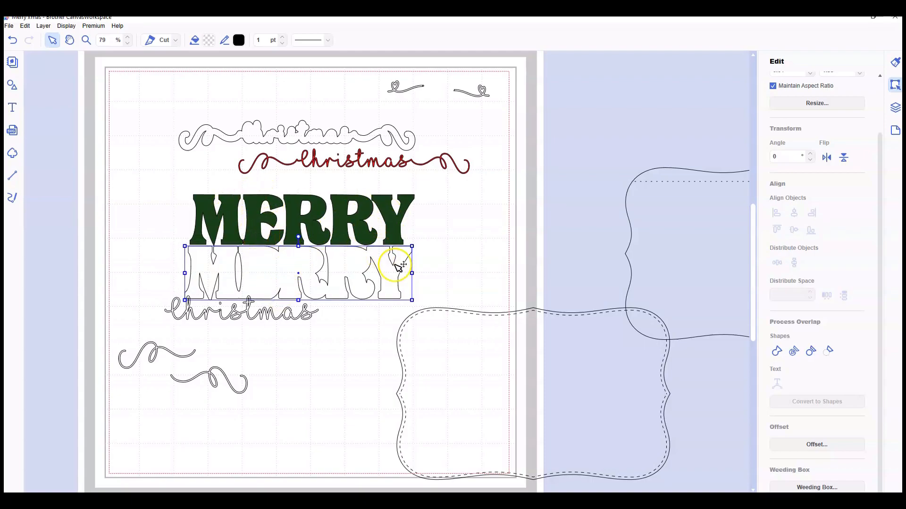
# Step: Center the wide Christmas outline on the green MERRY horizontally and vertically, and subtract it from the letters
pyautogui.click(288, 140)
pyautogui.moveTo(288, 142); pyautogui.dragTo(296, 219)
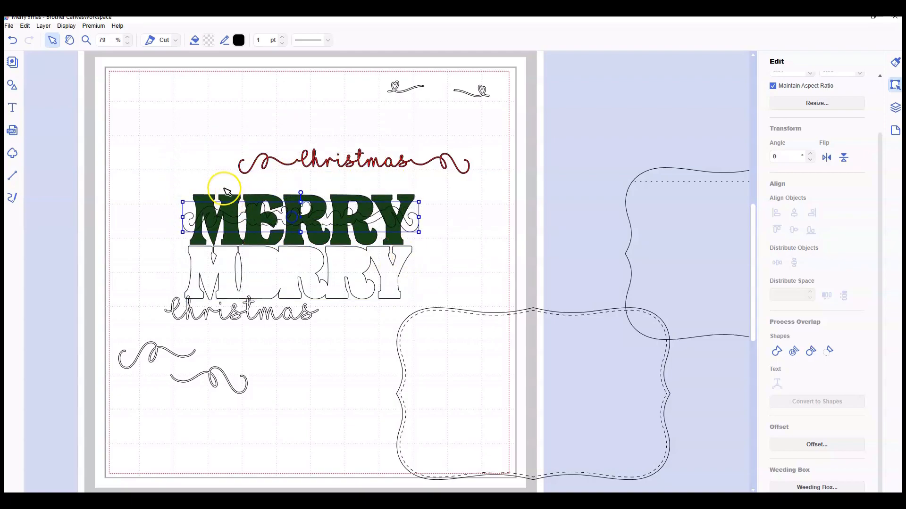
pyautogui.keyDown('shift'); pyautogui.click(263, 219); pyautogui.keyUp('shift')
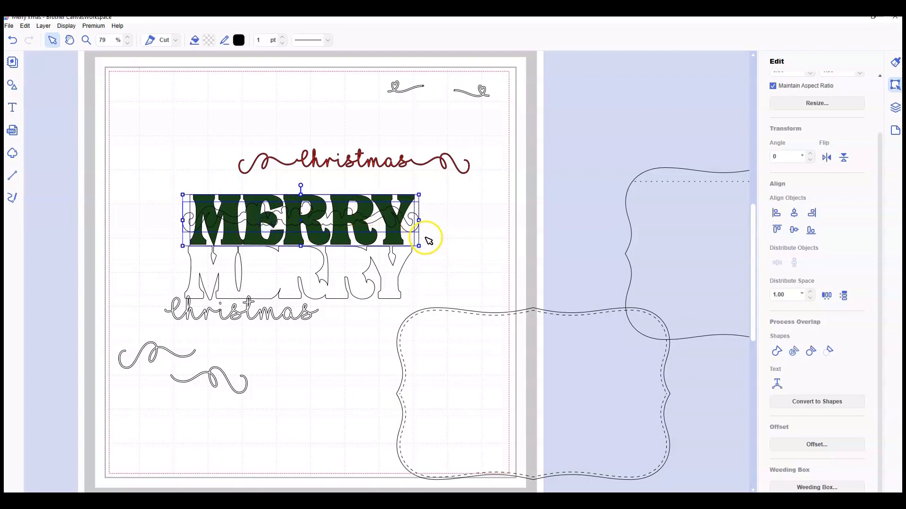
pyautogui.click(794, 213)
pyautogui.click(794, 229)
pyautogui.click(481, 267)
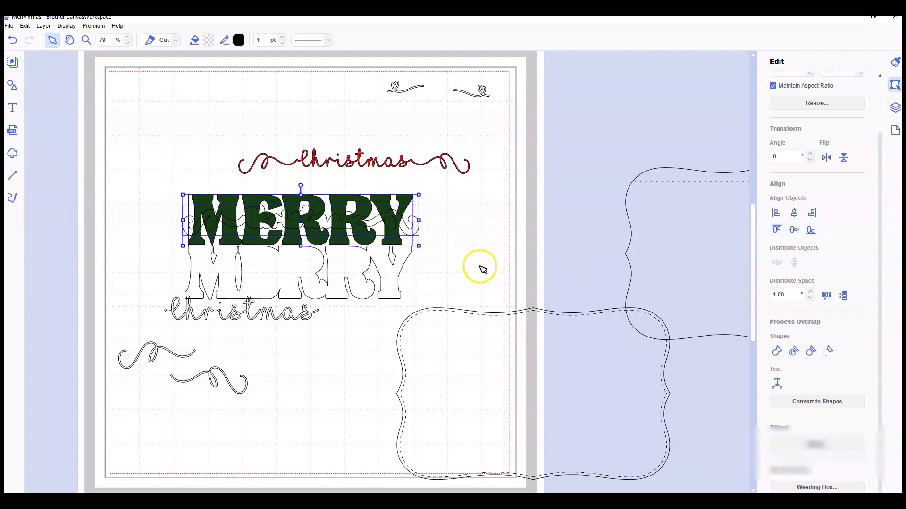
pyautogui.click(886, 428)
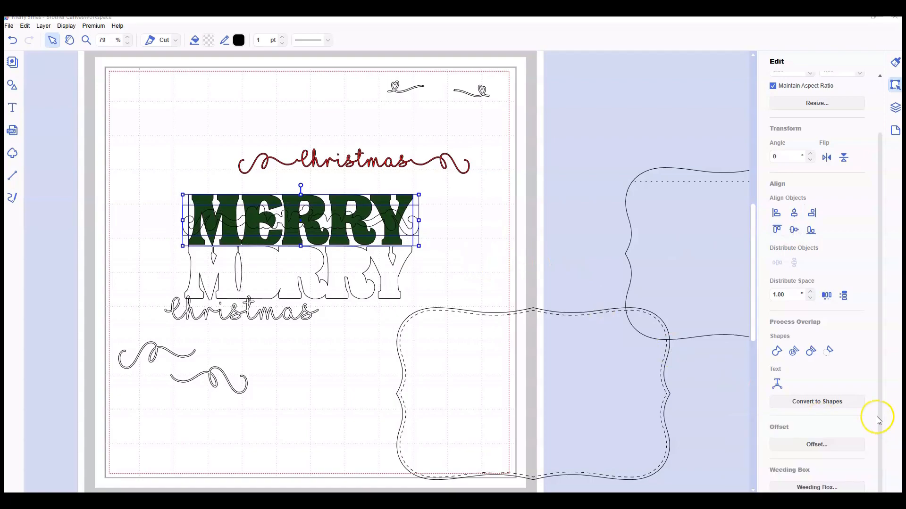
pyautogui.click(829, 351)
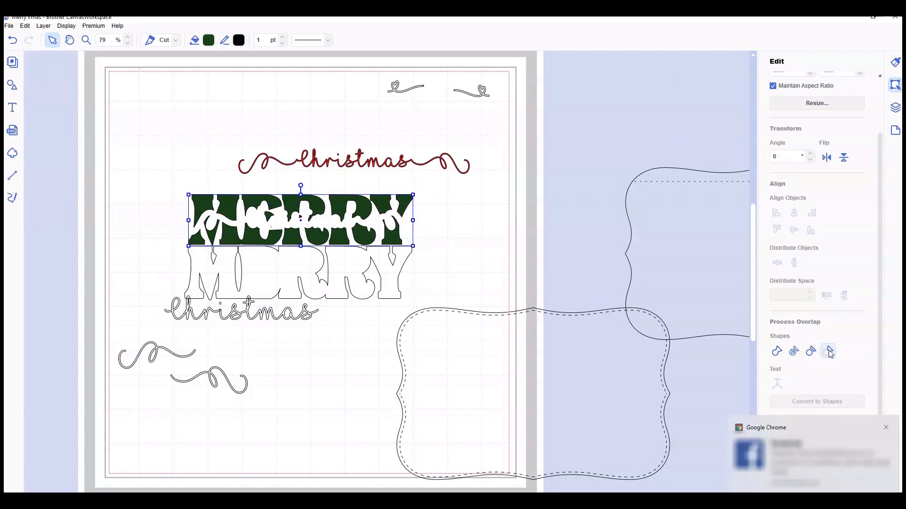
pyautogui.click(886, 428)
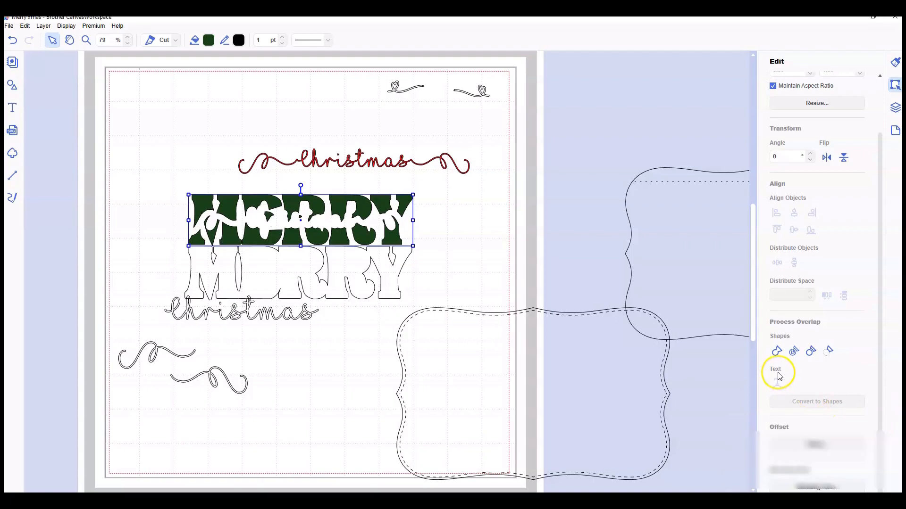
# Step: Create a 0.04 inch outward offset line around the red Christmas text and move the offset above it
pyautogui.click(383, 167)
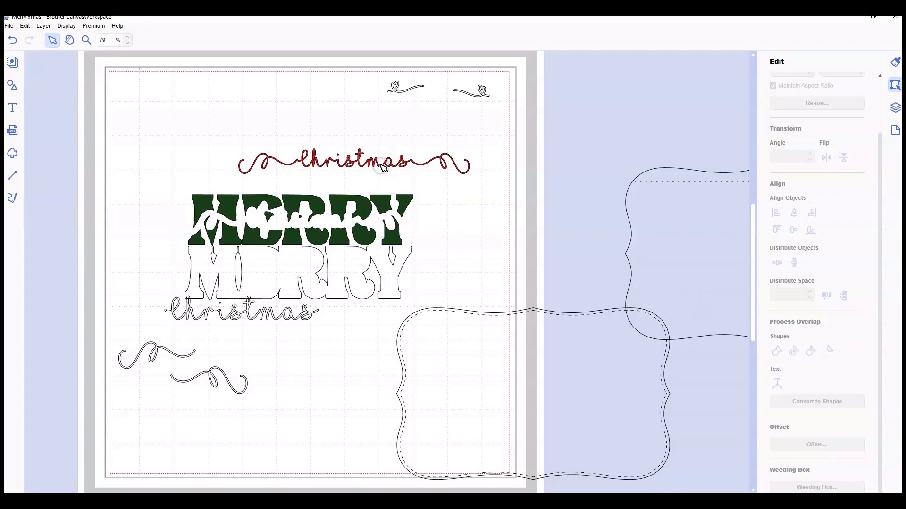
pyautogui.click(377, 163)
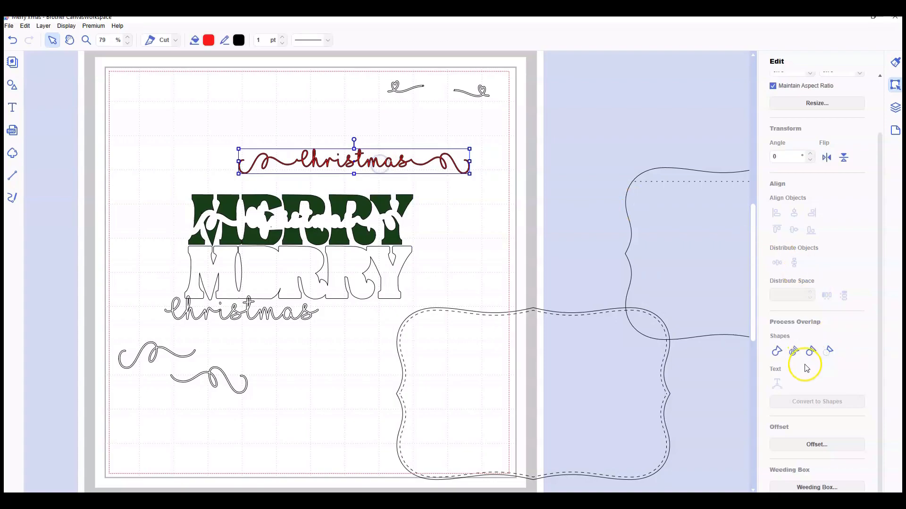
pyautogui.click(816, 446)
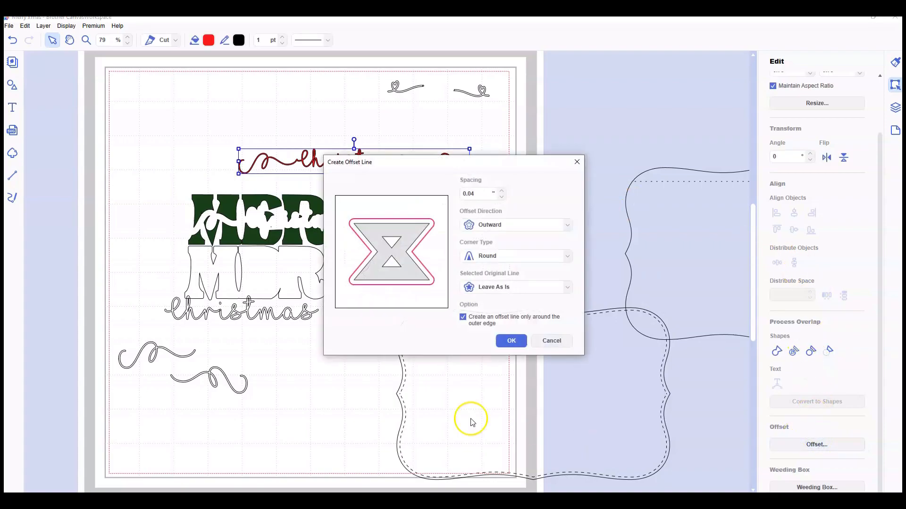
pyautogui.click(505, 342)
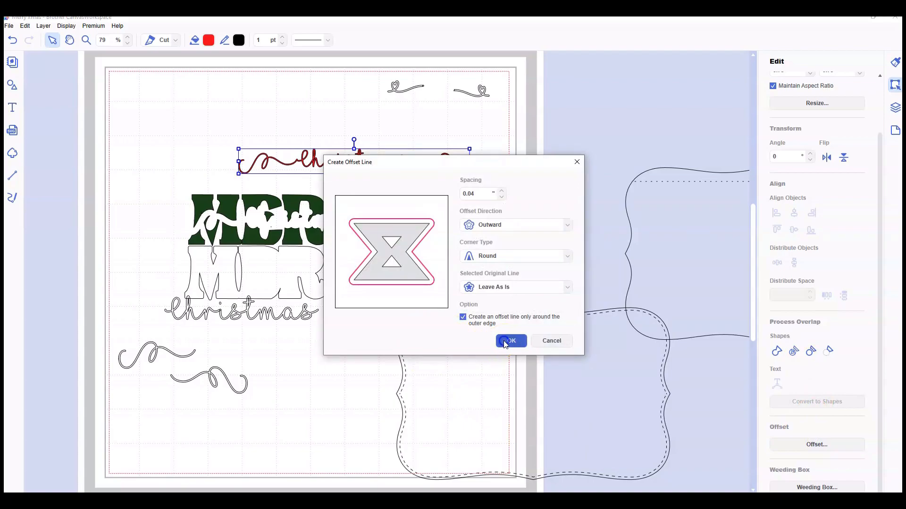
pyautogui.click(297, 179)
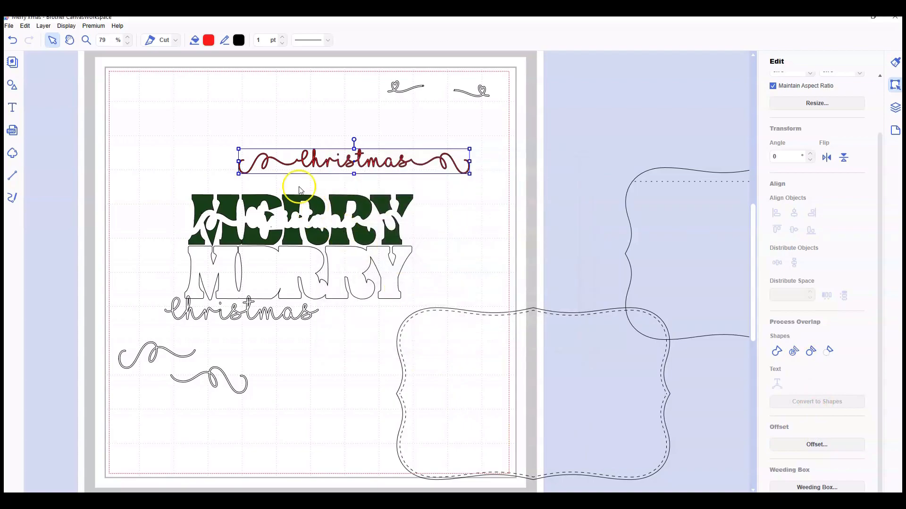
pyautogui.click(340, 163)
pyautogui.moveTo(340, 164); pyautogui.dragTo(288, 224)
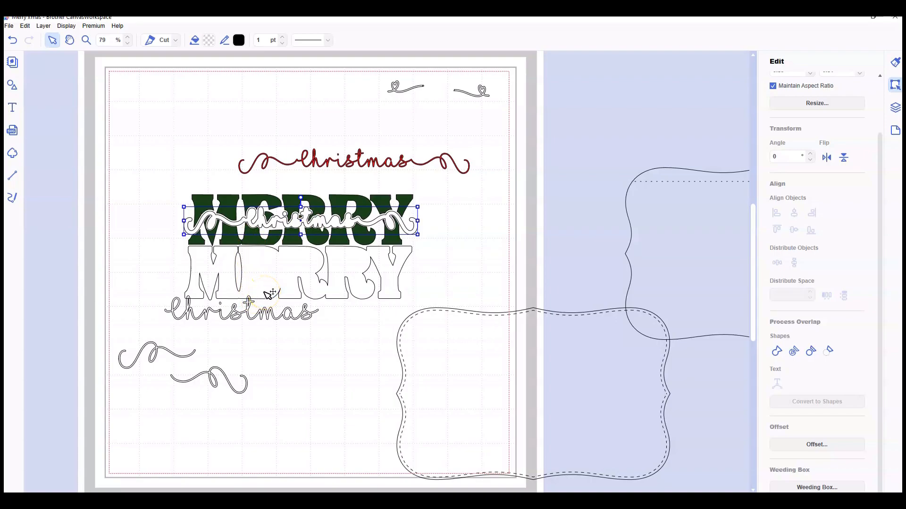
pyautogui.moveTo(277, 219); pyautogui.dragTo(296, 132)
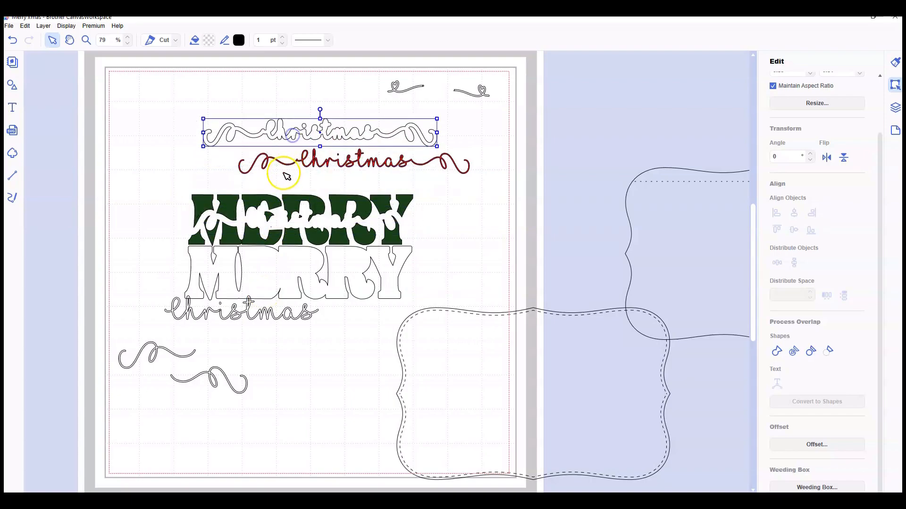
# Step: Place the green MERRY over its offset outline, and center all MERRY and Christmas layers on each other horizontally and vertically
pyautogui.click(258, 200)
pyautogui.moveTo(257, 199); pyautogui.dragTo(257, 253)
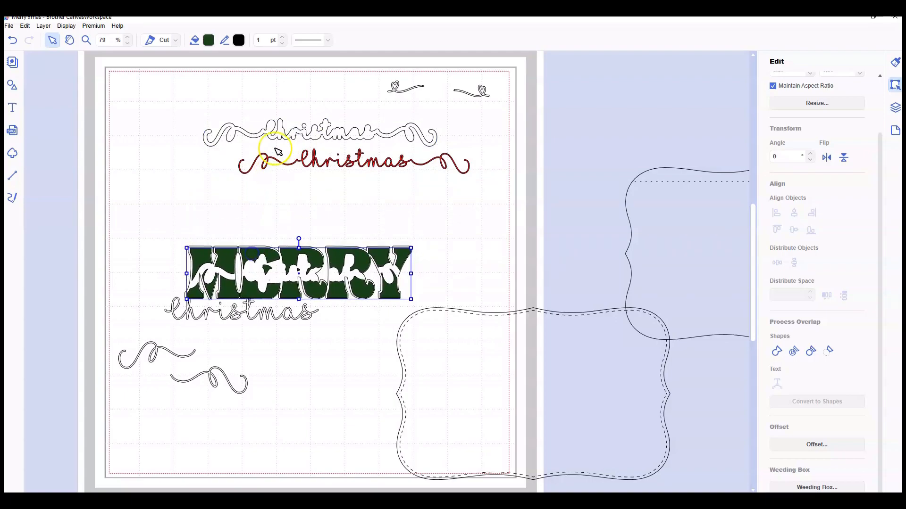
pyautogui.moveTo(301, 105); pyautogui.dragTo(344, 281)
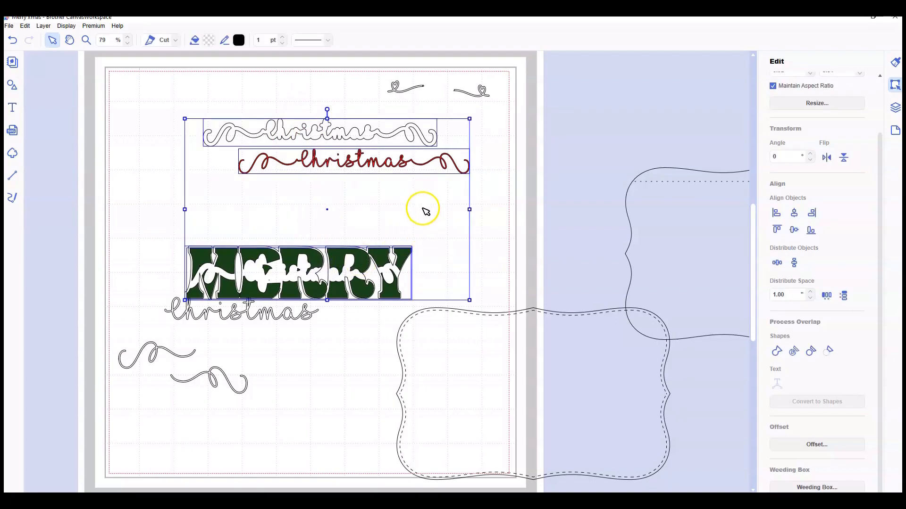
pyautogui.click(794, 213)
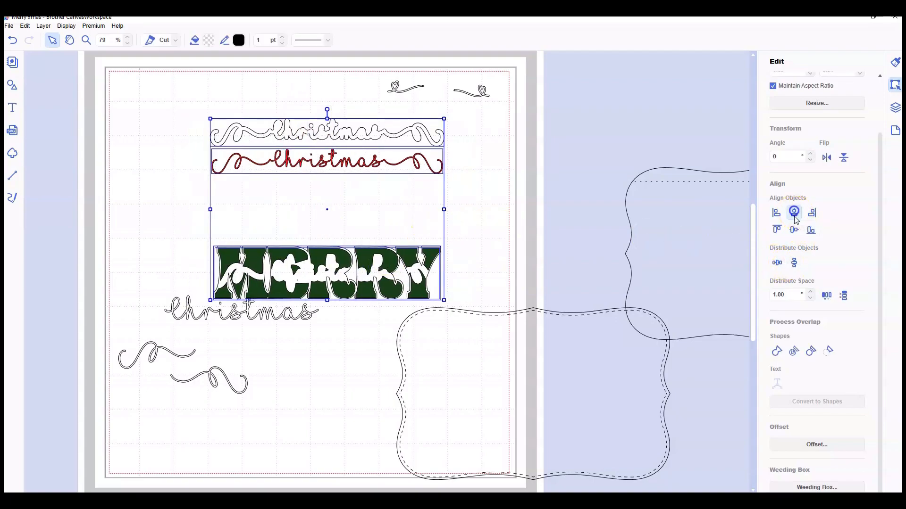
pyautogui.click(793, 230)
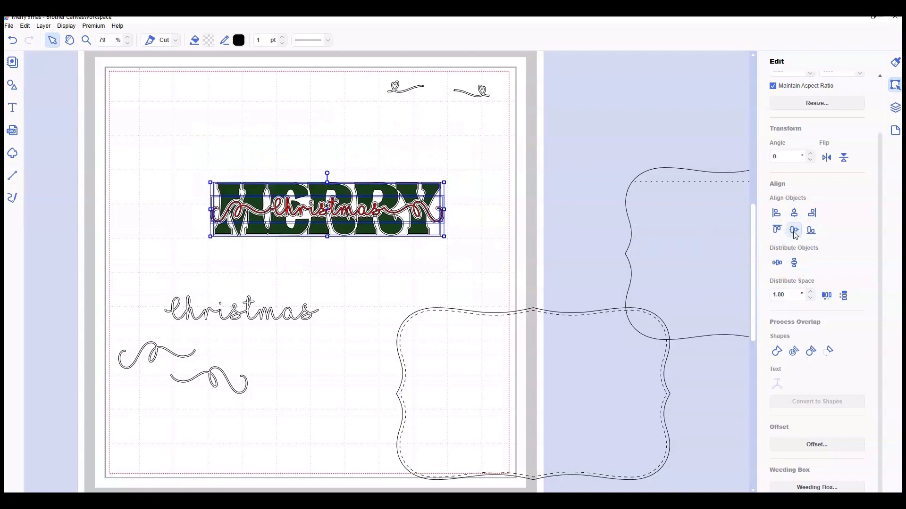
pyautogui.click(356, 280)
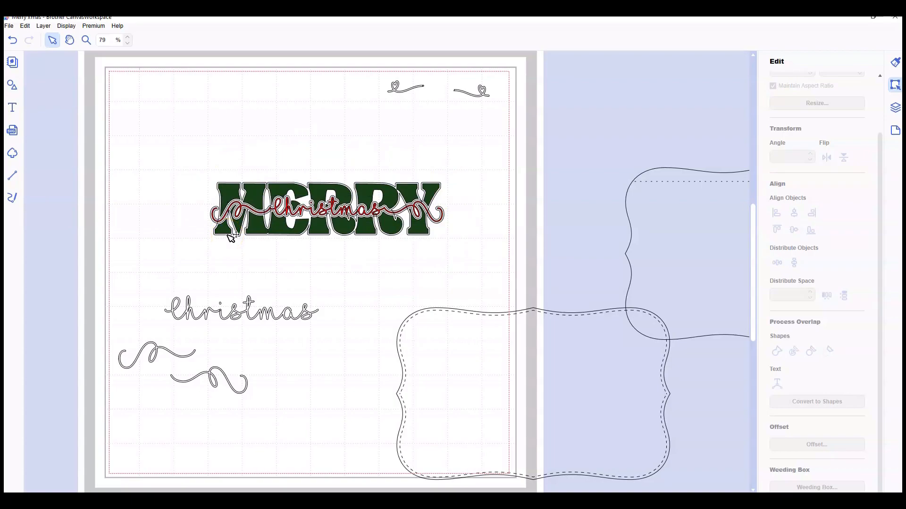
# Step: Move all the stacked Merry Christmas layers together into the middle of the frame with the dashed stitch border
pyautogui.click(359, 248)
pyautogui.moveTo(216, 159); pyautogui.dragTo(293, 231)
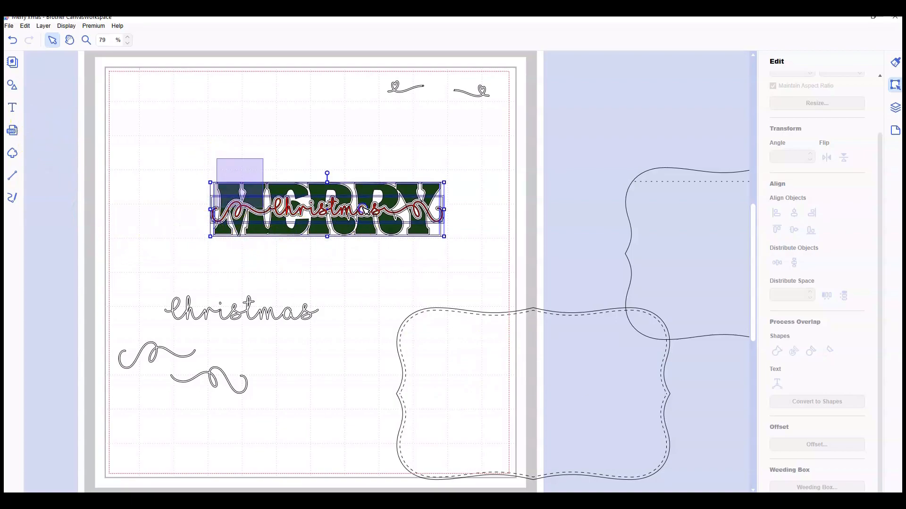
pyautogui.moveTo(338, 191); pyautogui.dragTo(583, 406)
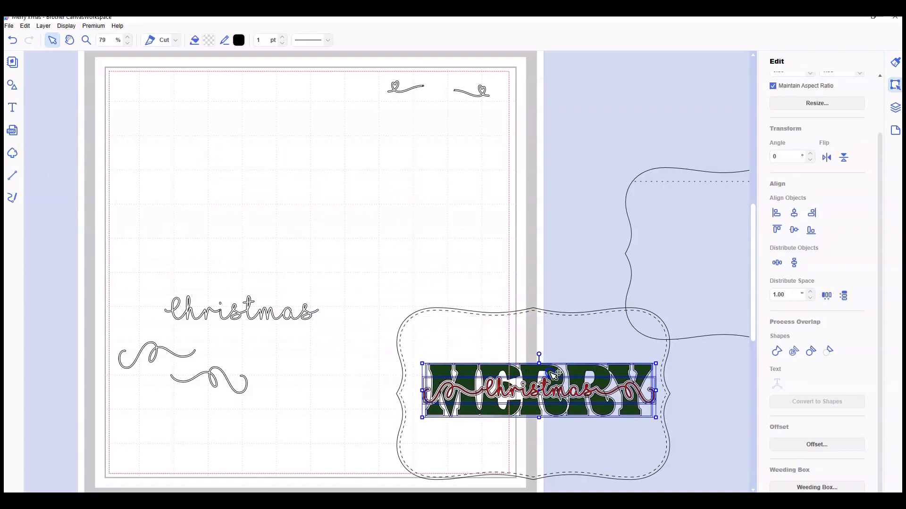
pyautogui.click(460, 266)
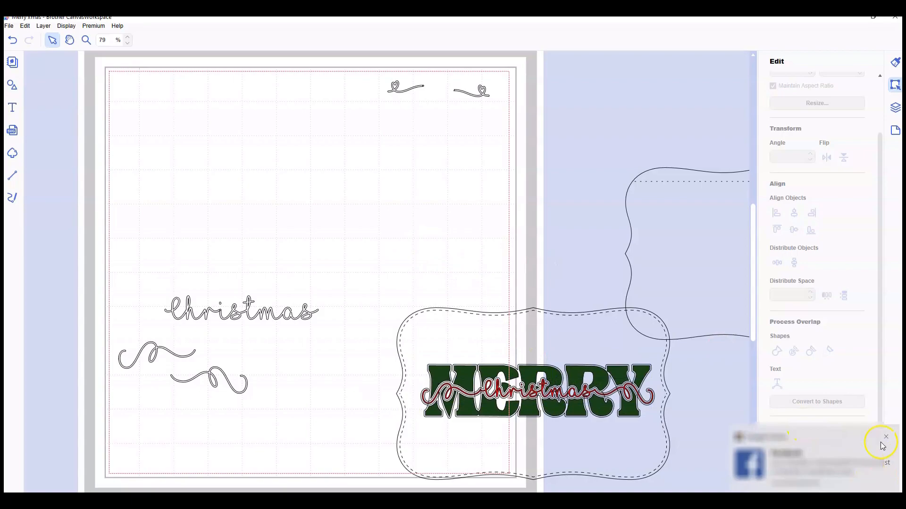
pyautogui.click(886, 437)
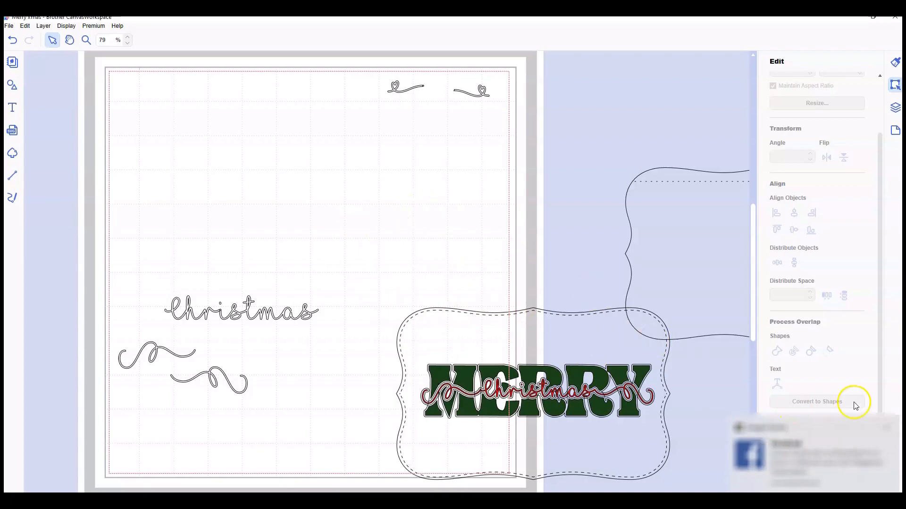
pyautogui.click(889, 430)
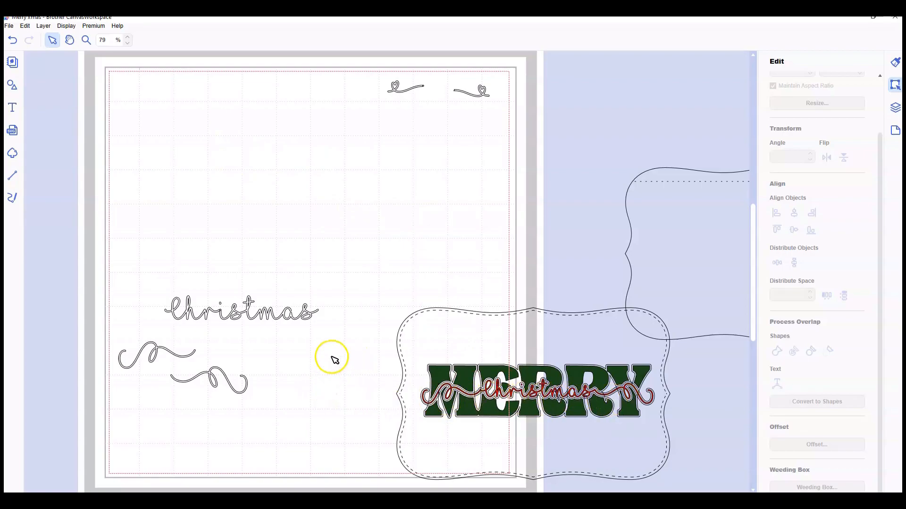
pyautogui.click(319, 209)
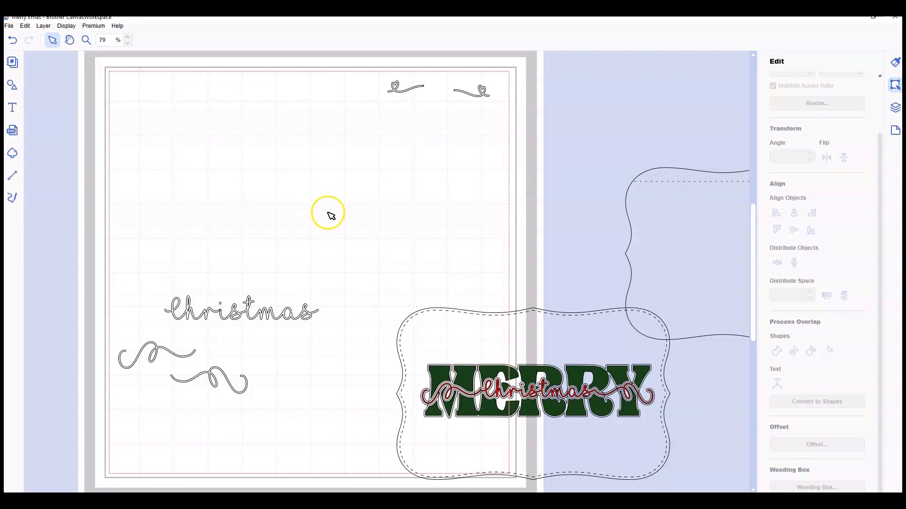